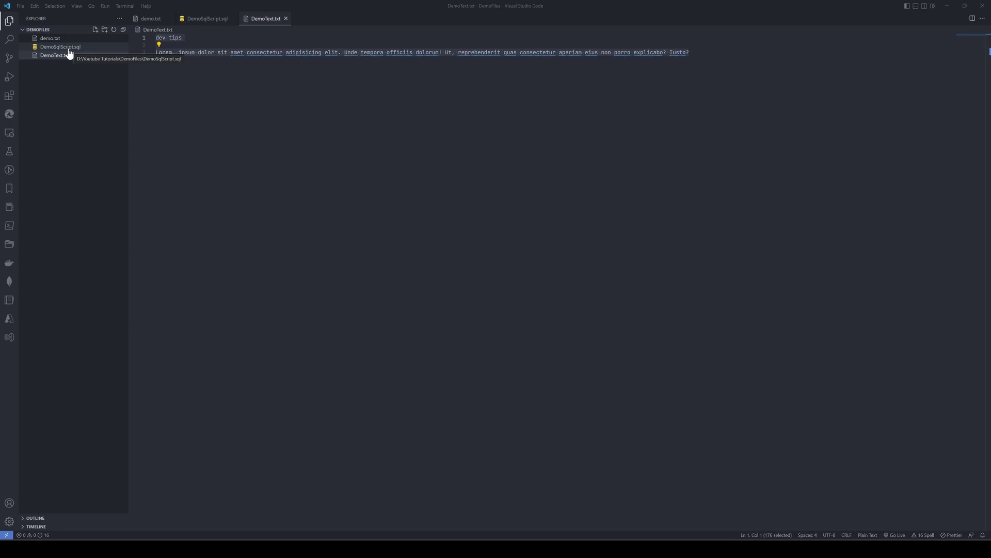
- Review DemoText.txt and the SELECT NOW(); line in DemoSqlScript.sql, then switch to the terminal
key(Right)
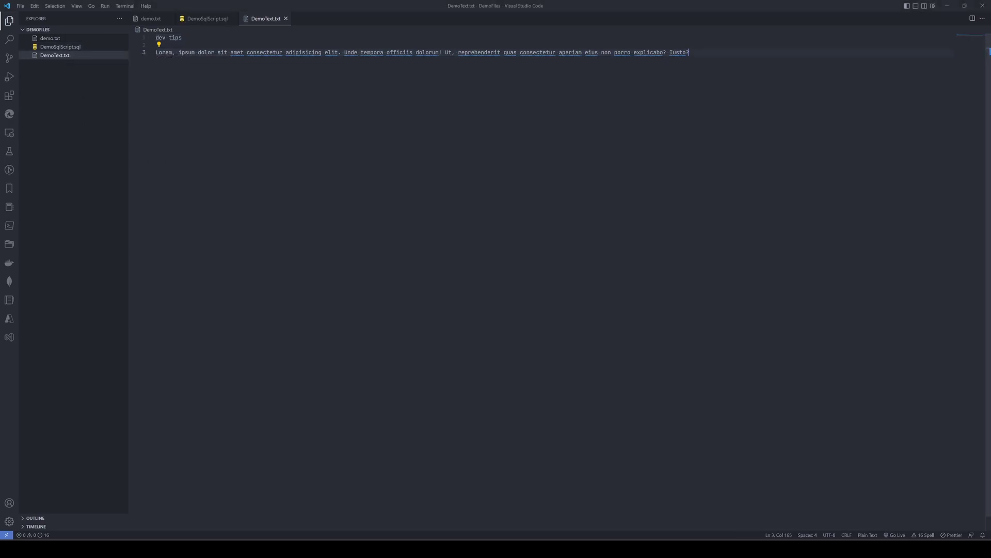
click(61, 47)
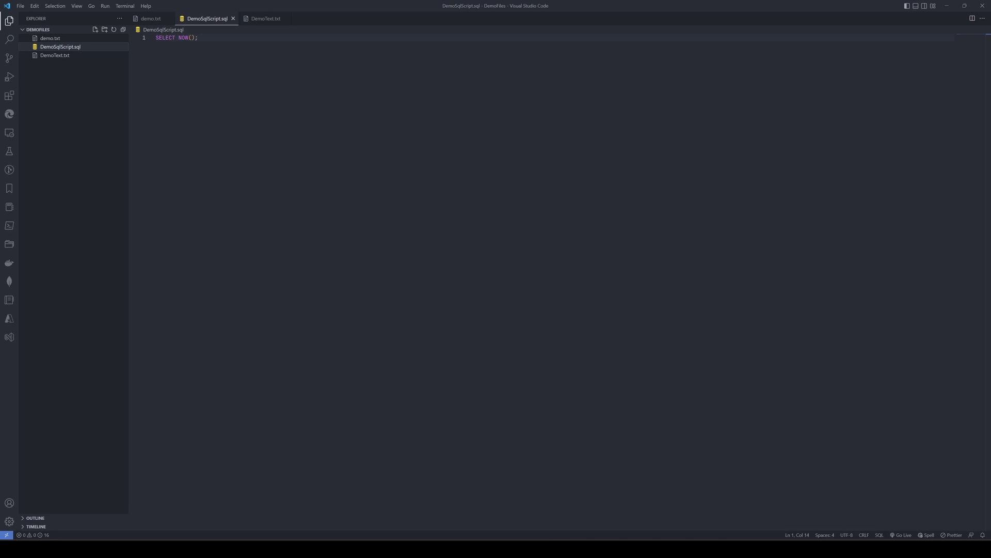
mouse_move(474, 548)
key(shift+Home)
key(alt+Tab)
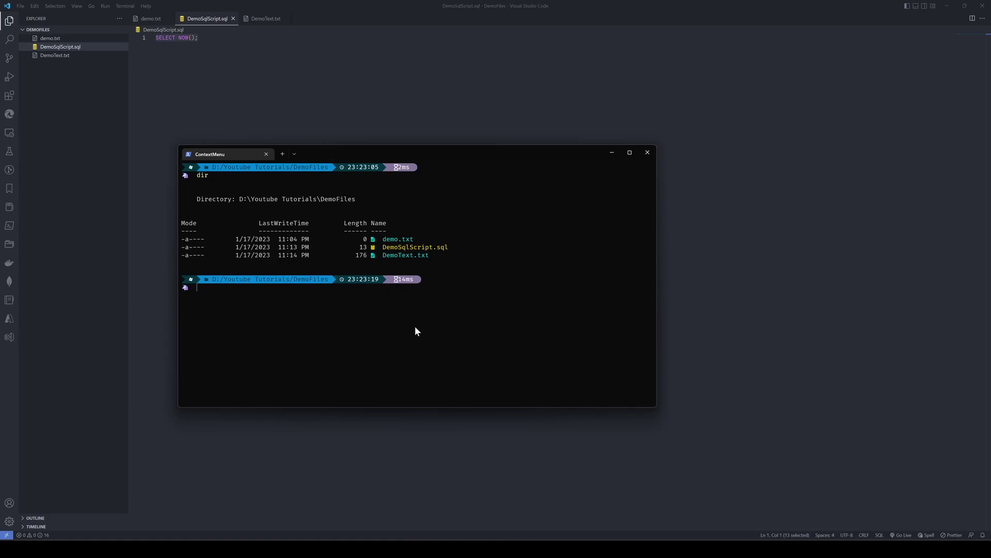
- Run cmd.exe /c type .\DemoText.txt | clip.exe and check clipboard history for the dev tips text
text(cmd)
key(Right)
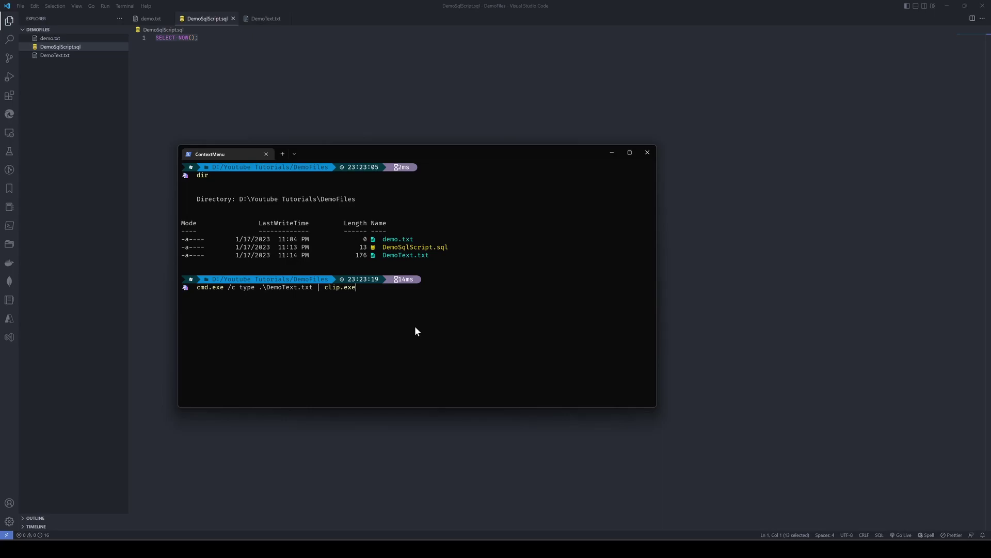
key(Return)
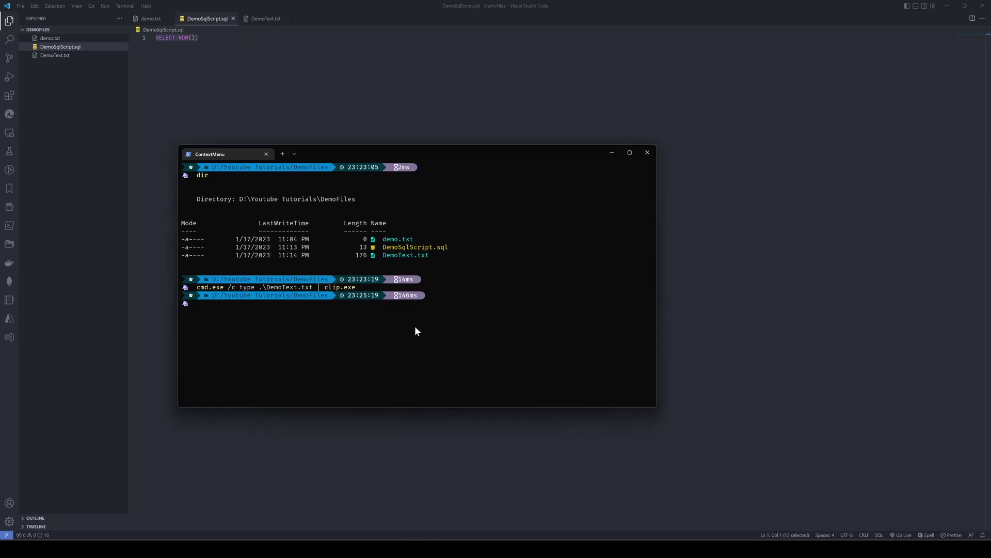
key(super+v)
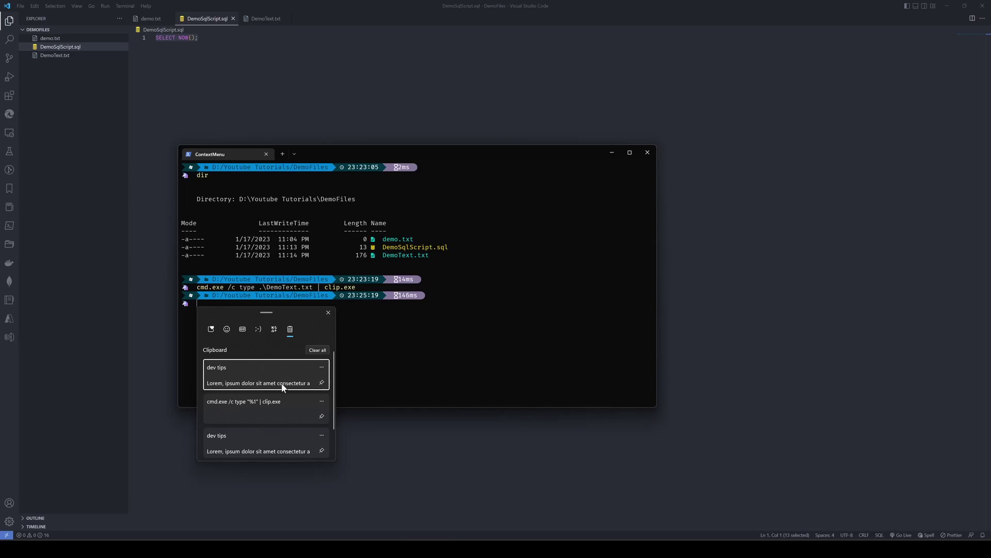
- Close clipboard history and rerun type .\DemoText.txt to show the dev tips heading and Lorem ipsum text
click(329, 313)
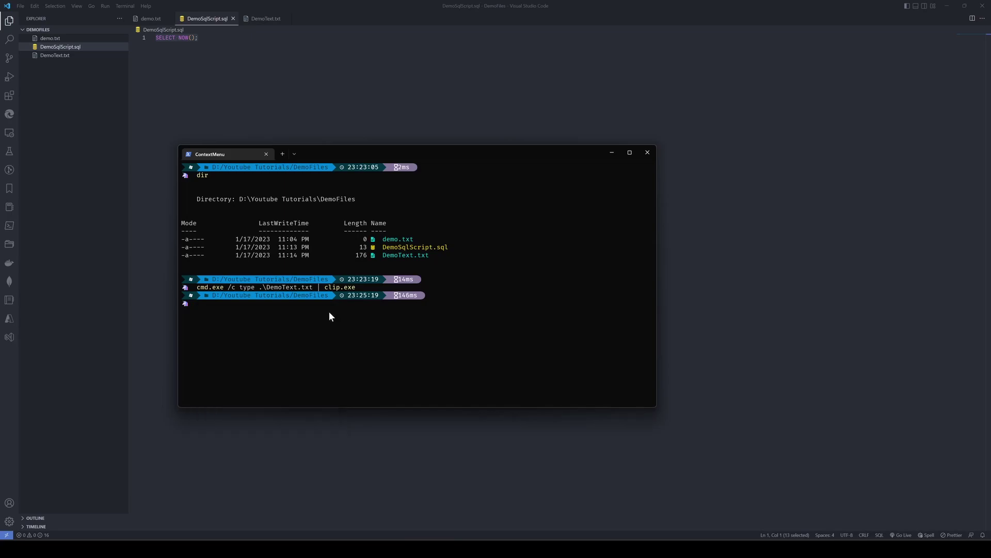
drag(328, 311, 328, 316)
key(Up)
key(Up)
key(Up)
key(Return)
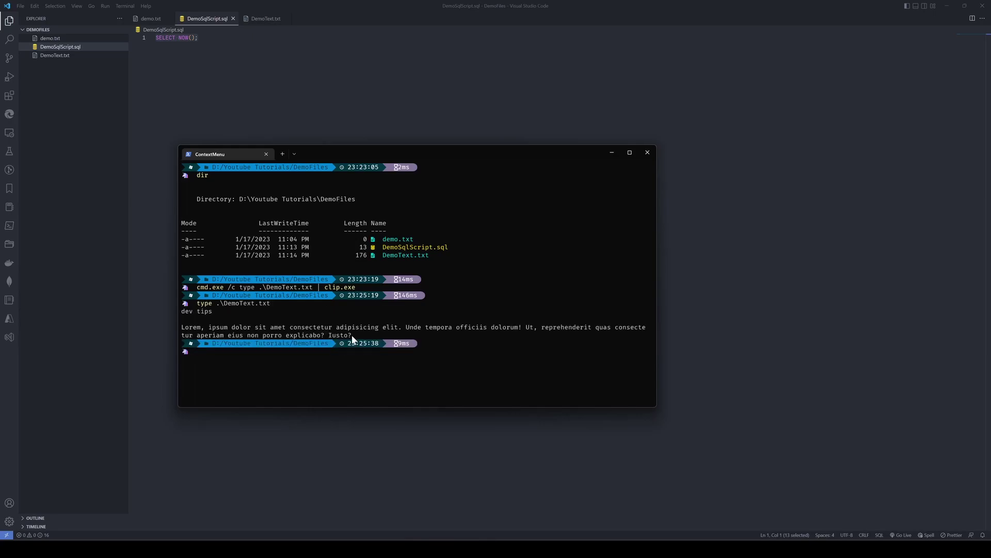
drag(352, 335, 181, 319)
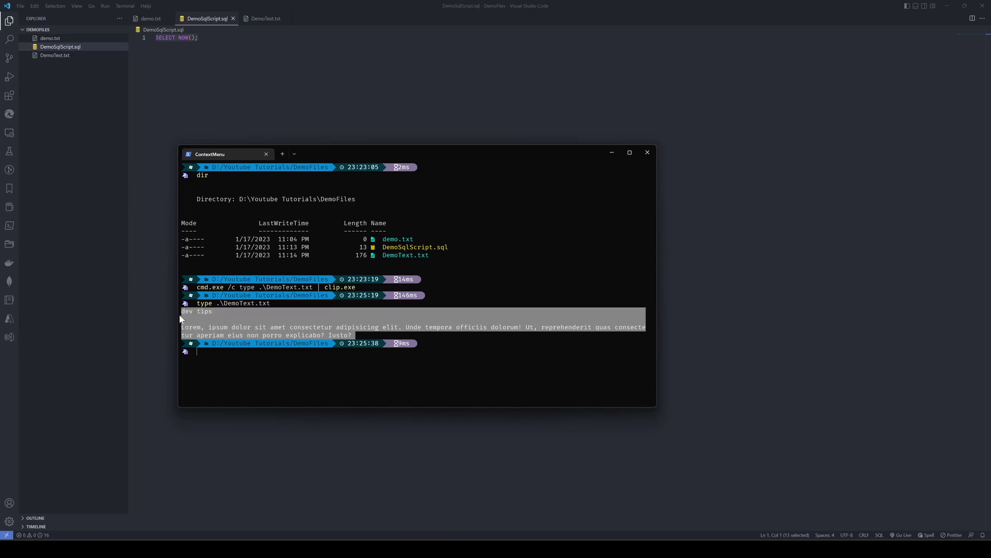
key(ctrl+c)
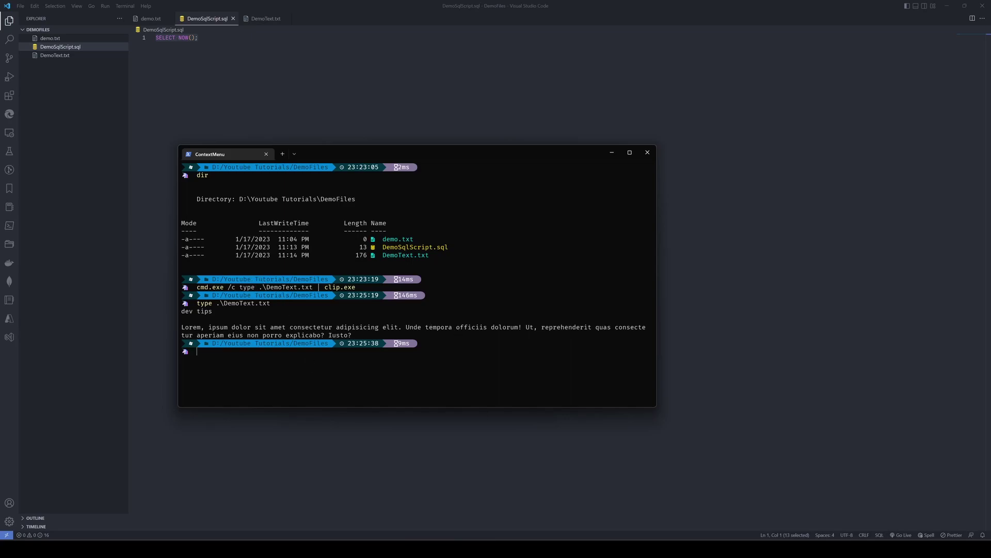
- Go to HKEY_CLASSES_ROOT\SystemFileAssociations\.sql through the address bar and select the .sql key
mouse_move(473, 548)
mouse_move(541, 548)
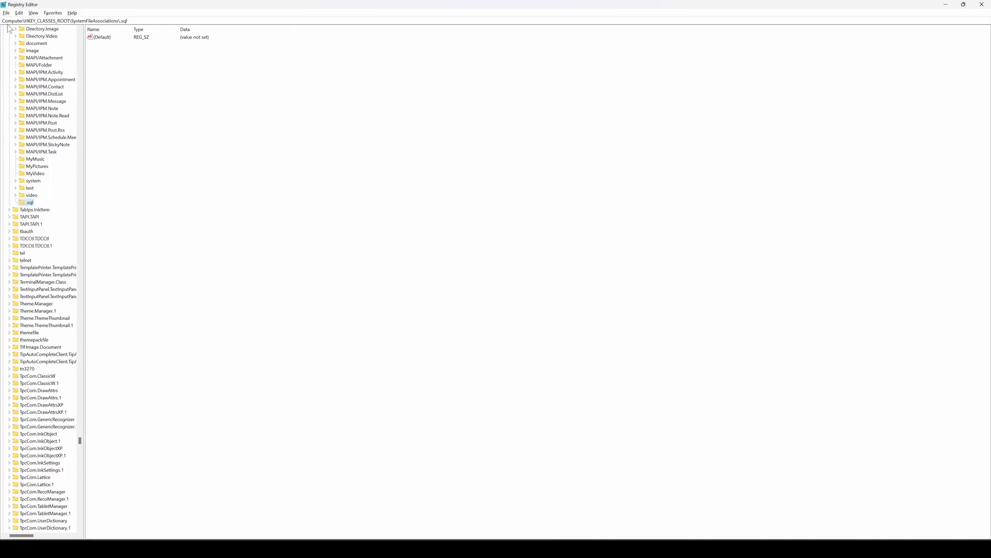
drag(2, 21, 128, 21)
click(58, 21)
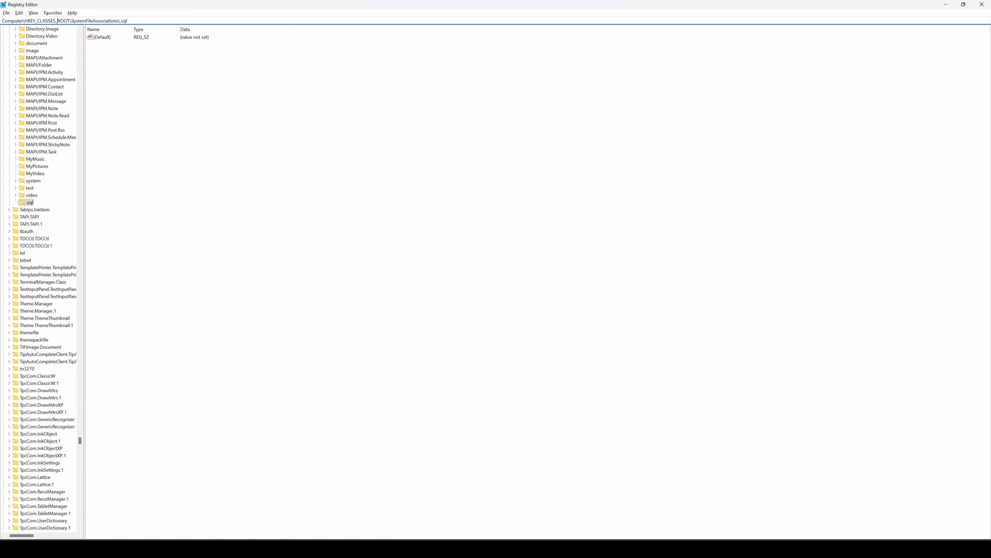
double_click(124, 21)
click(127, 20)
click(29, 204)
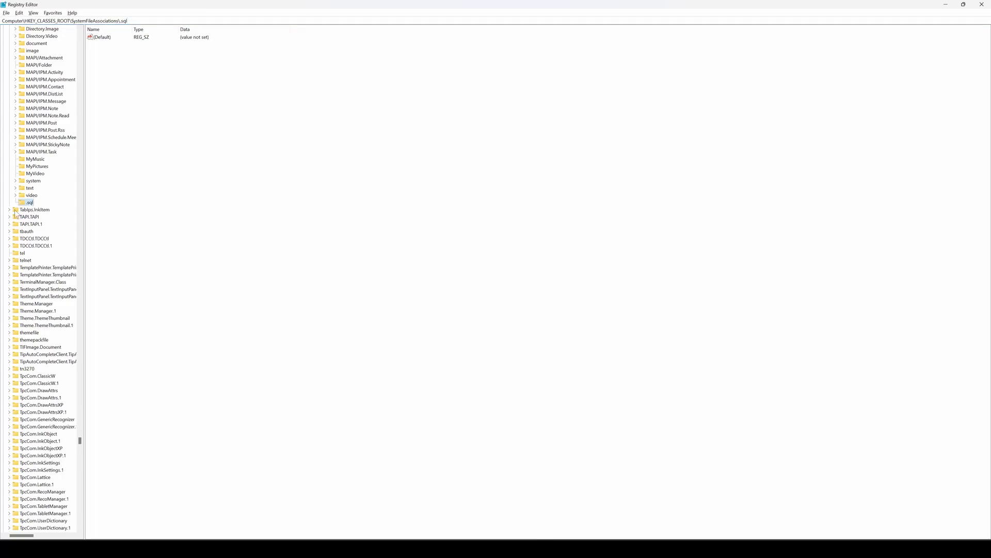
scroll(41, 238, up, 5)
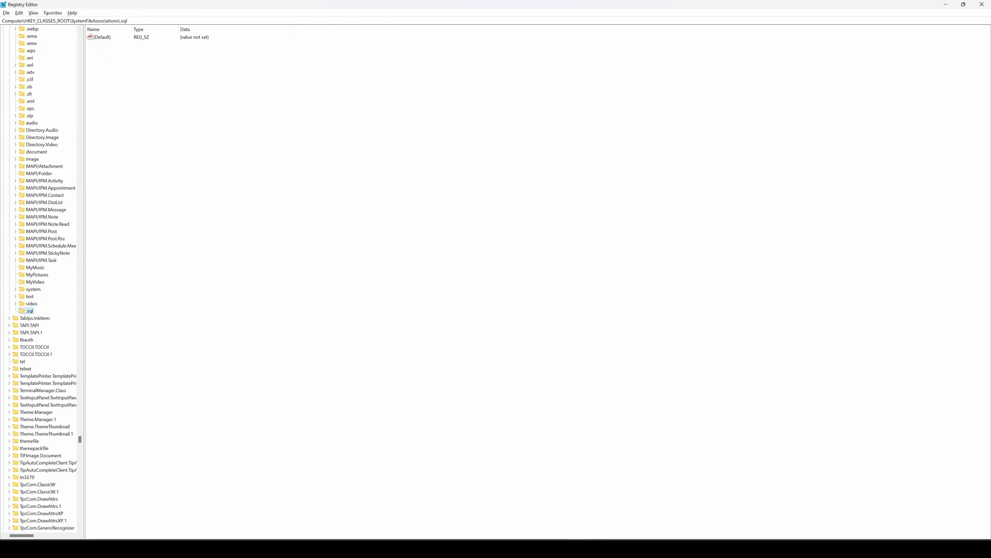
- Add a new key named 'shell' under the .sql key
right_click(29, 313)
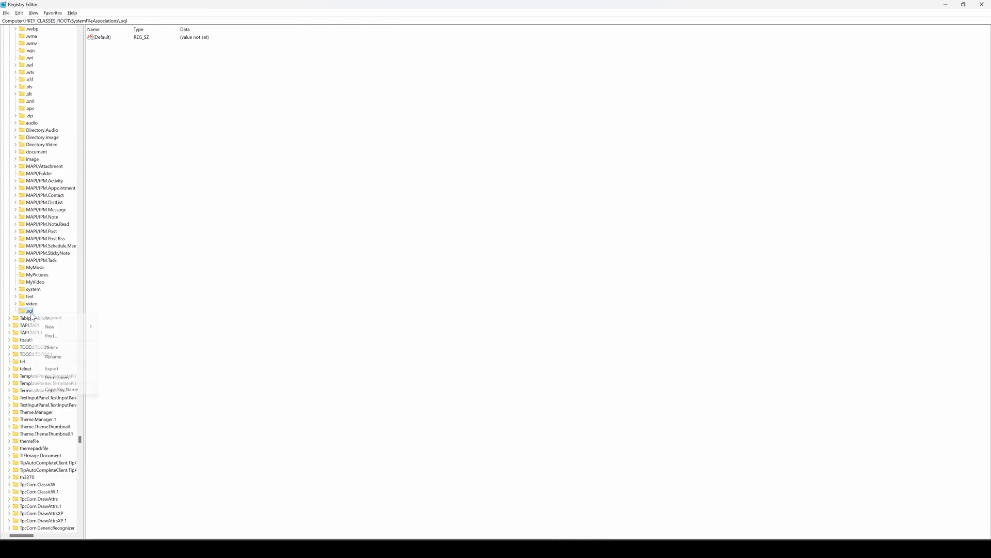
mouse_move(55, 331)
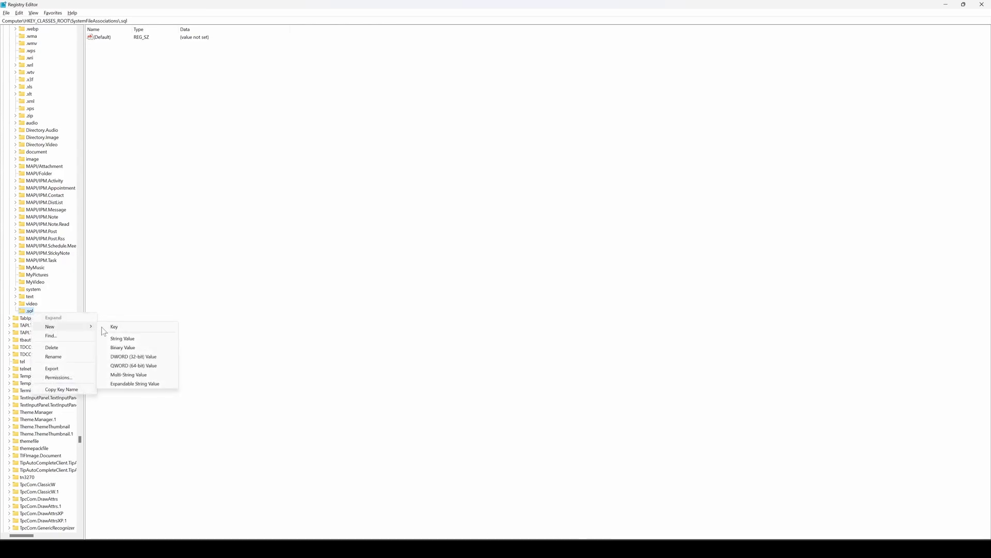
click(172, 328)
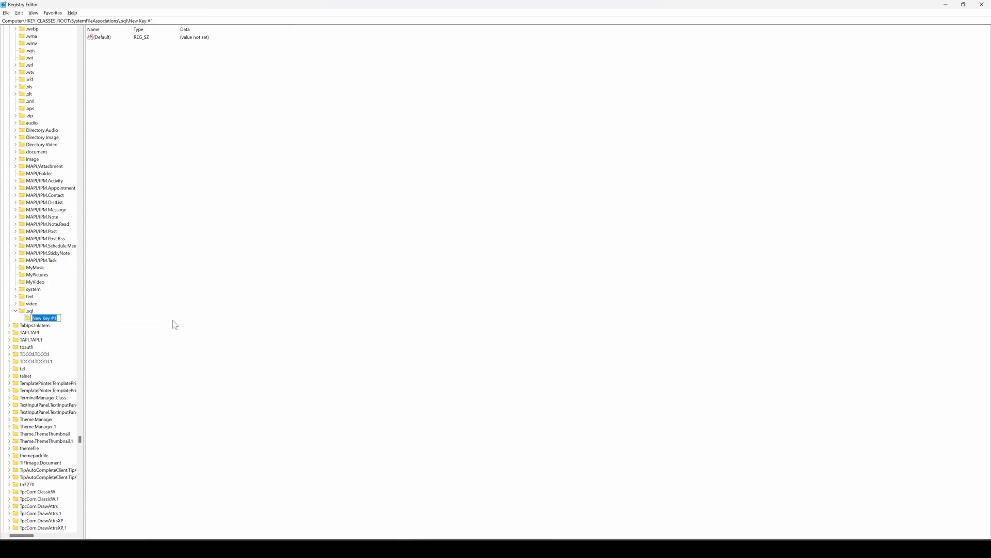
text(shell)
key(Return)
- Add a 'Copy SQL Content' key under shell
right_click(38, 321)
mouse_move(74, 333)
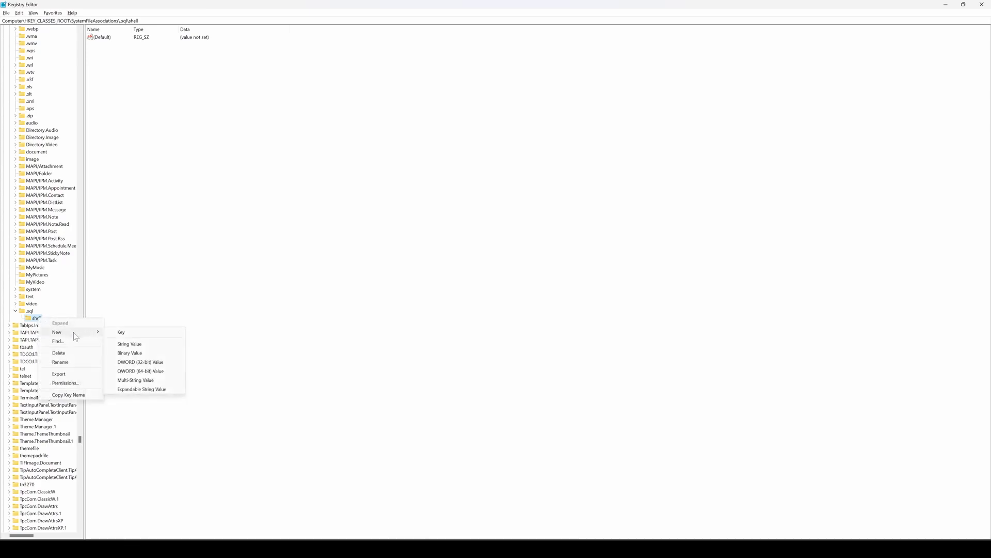
click(141, 333)
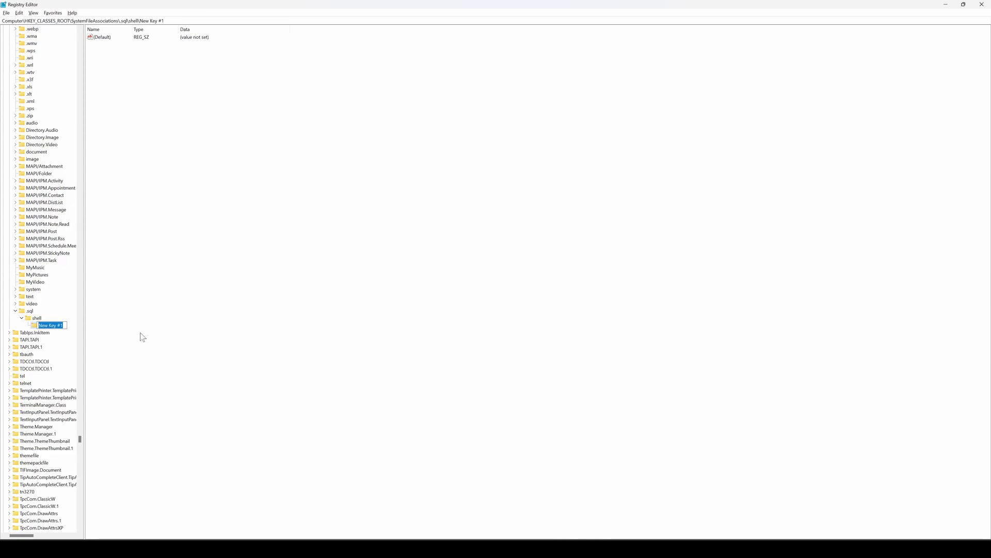
text(Copy SQL Content)
key(Return)
- Add a 'command' key under Copy SQL Content and widen the key tree
right_click(55, 326)
mouse_move(85, 339)
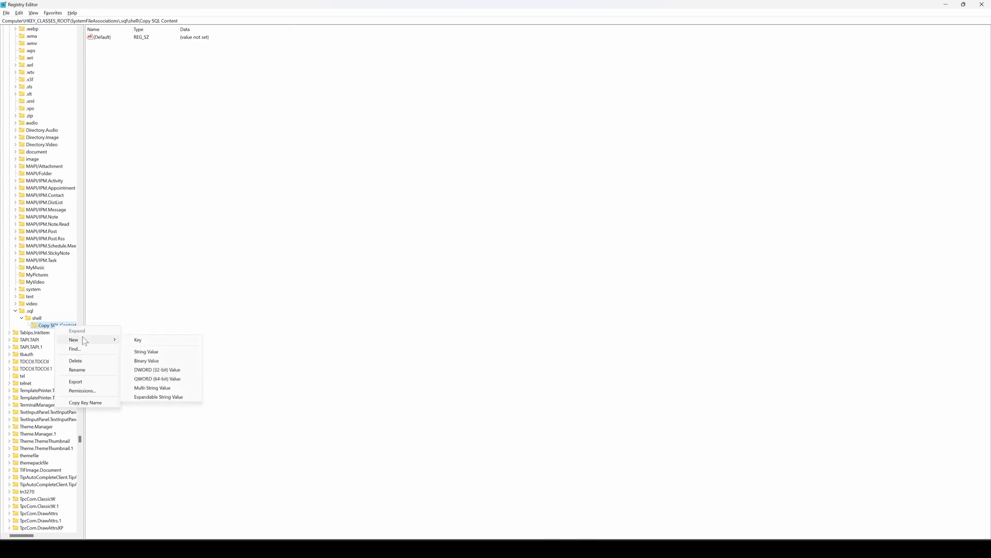
click(139, 340)
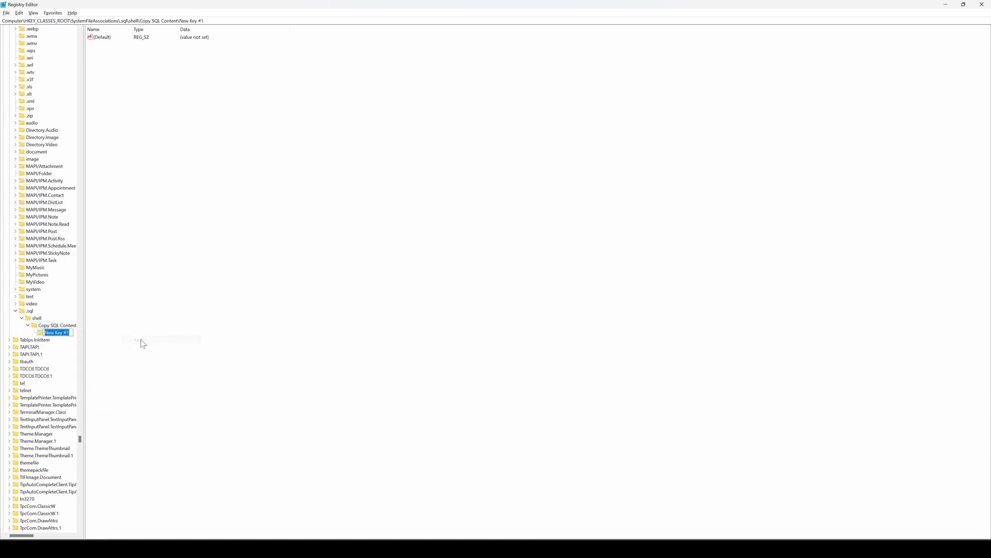
text(command)
key(Return)
drag(84, 335, 95, 335)
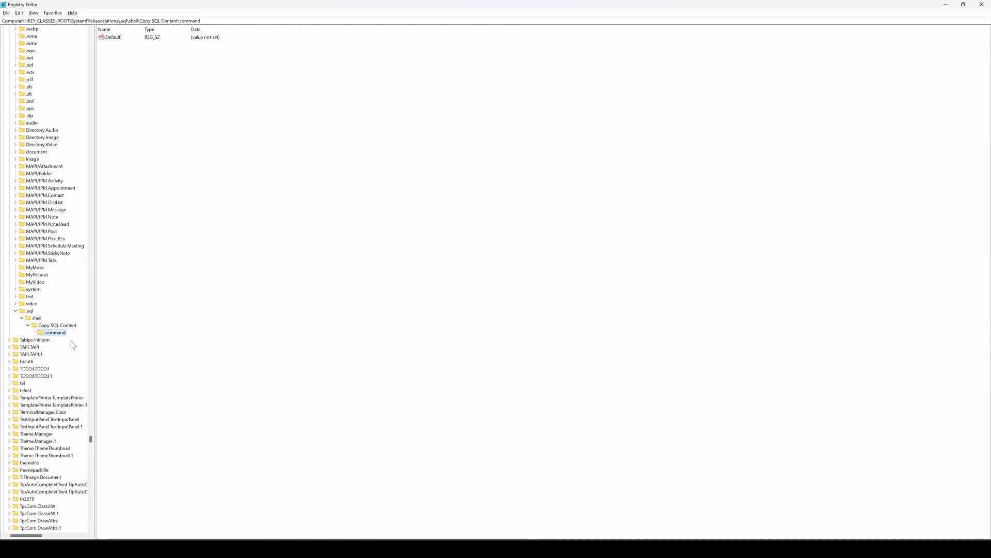
- Set the command key's default value to cmd.exe /c type "%1" | clip.exe, then minimize Registry Editor
double_click(115, 38)
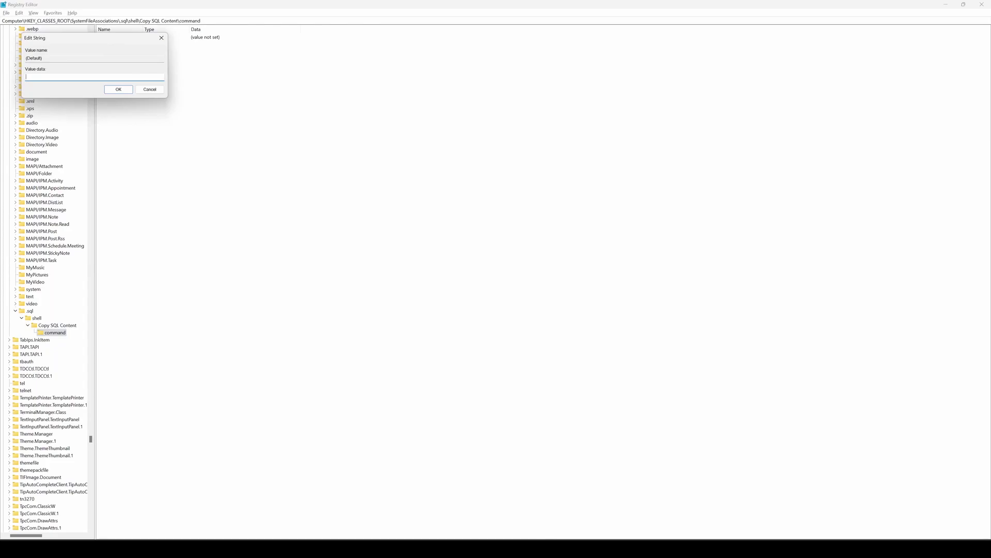
click(122, 83)
key(ctrl+v)
drag(56, 77, 62, 77)
click(63, 77)
key(shift+Left)
click(119, 90)
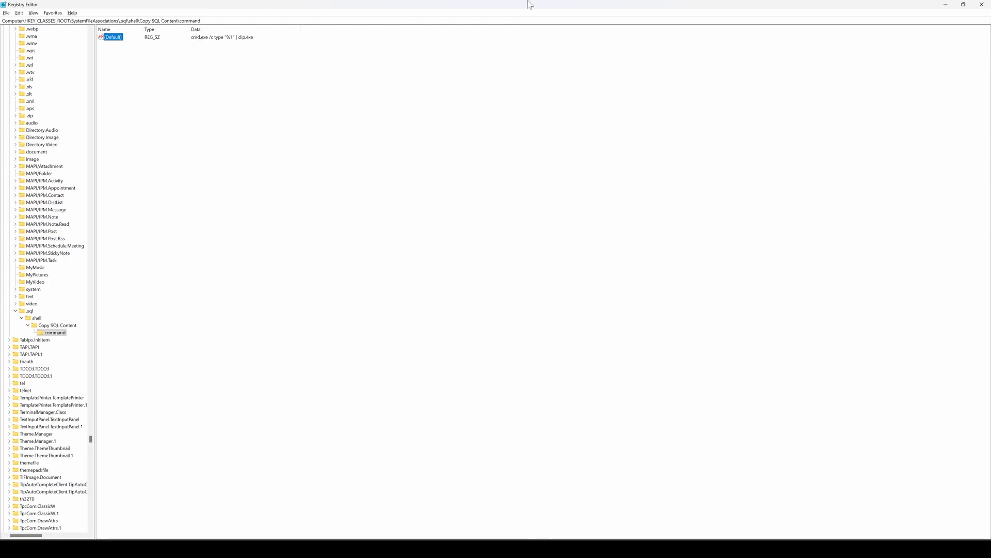
click(946, 4)
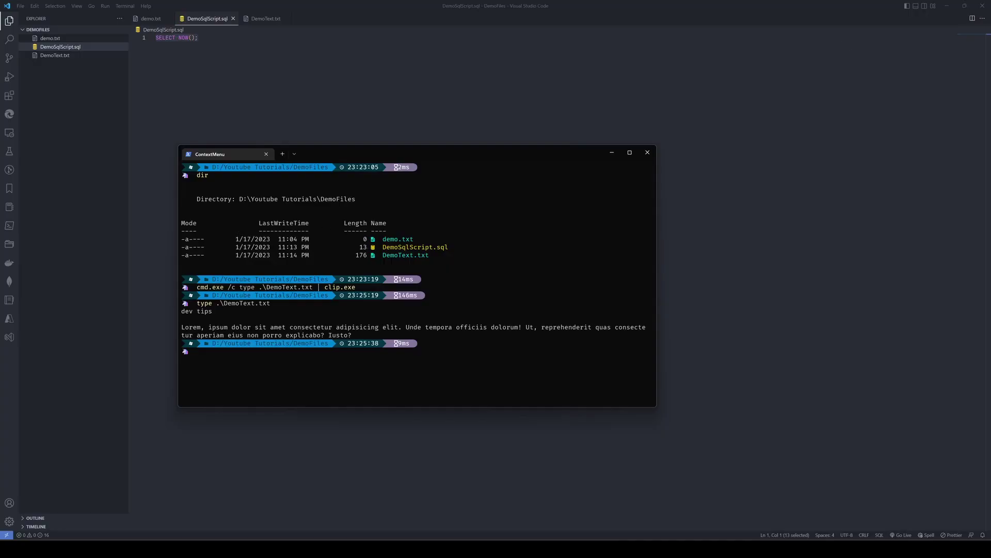
- Choose Copy SQL Content from DemoSqlScript's full context menu in File Explorer, then return to VS Code
click(474, 511)
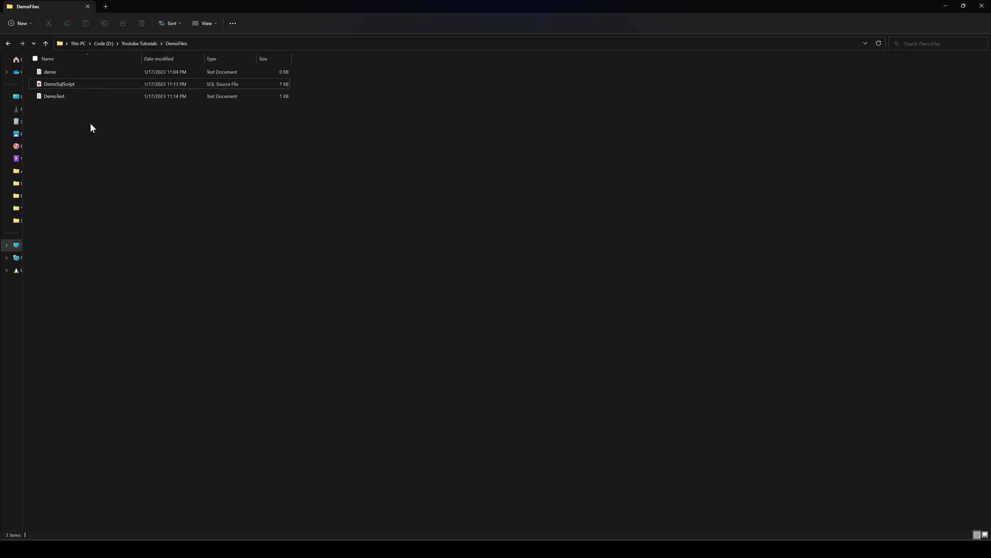
right_click(58, 86)
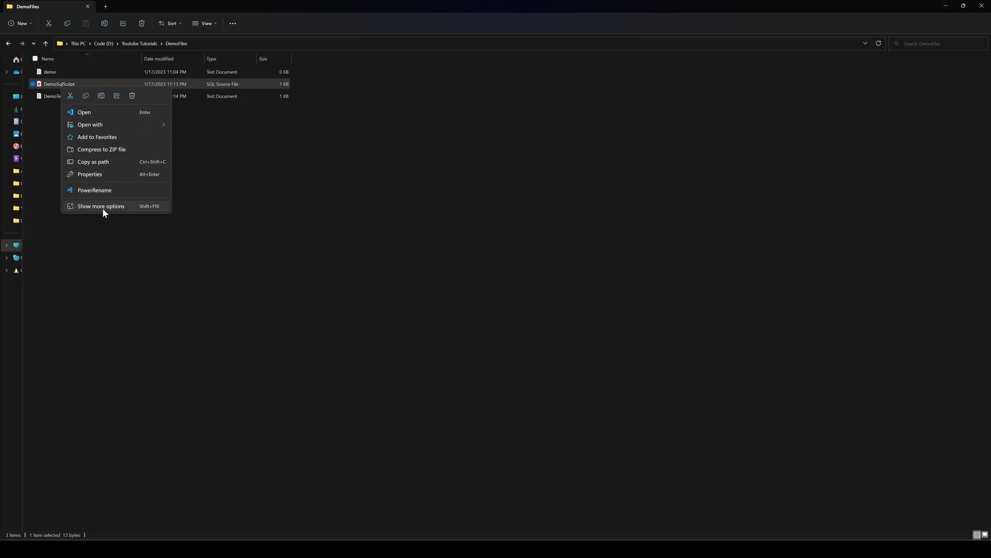
click(103, 207)
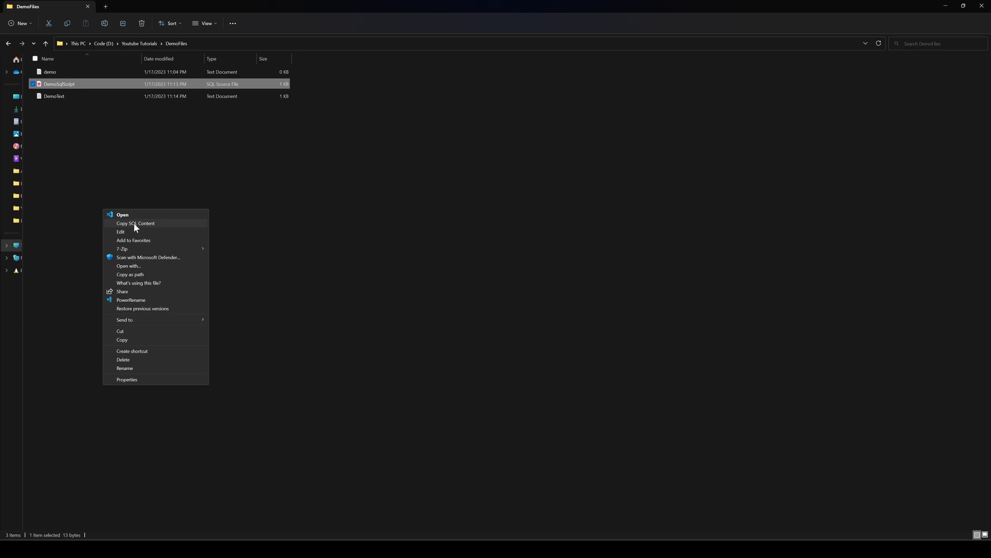
click(135, 224)
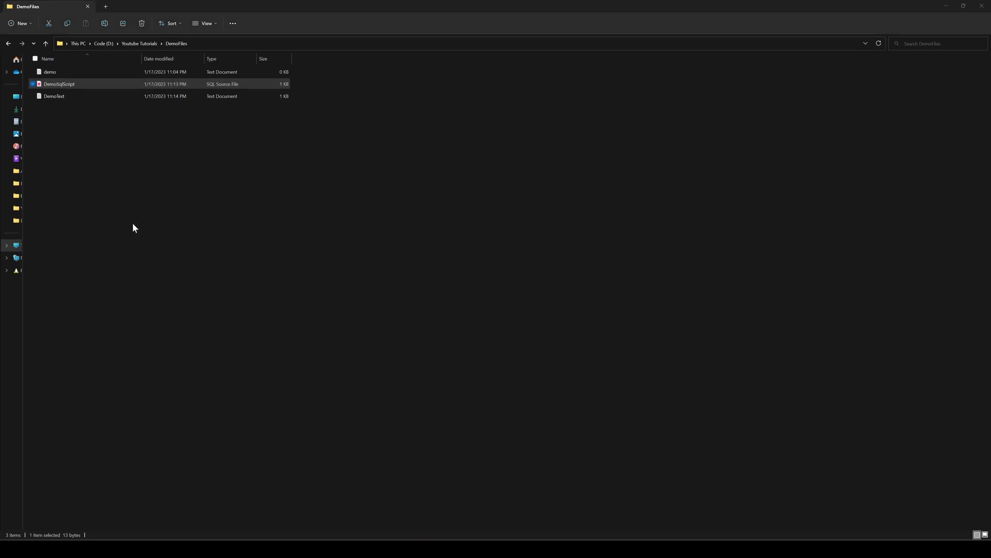
click(133, 223)
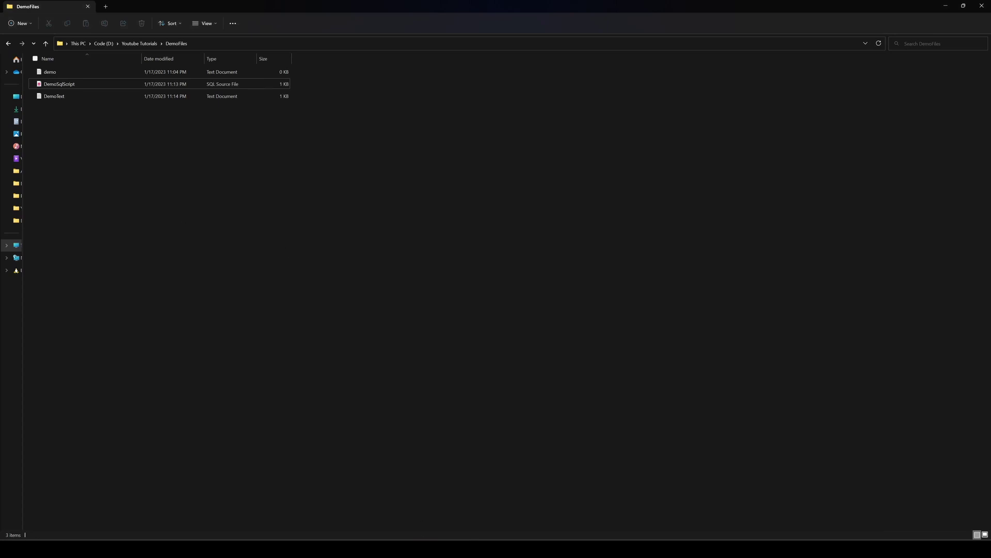
key(alt+Tab)
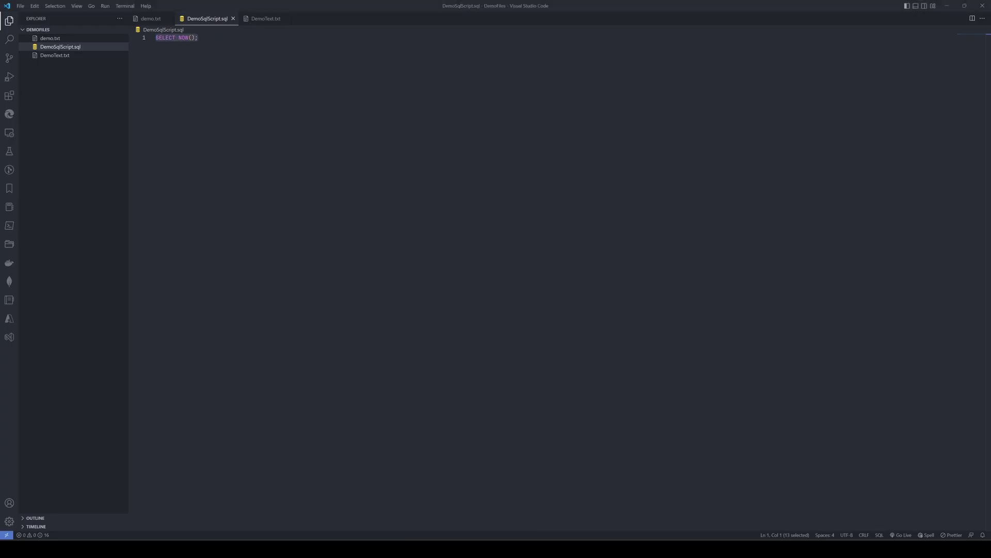
click(198, 38)
key(super+v)
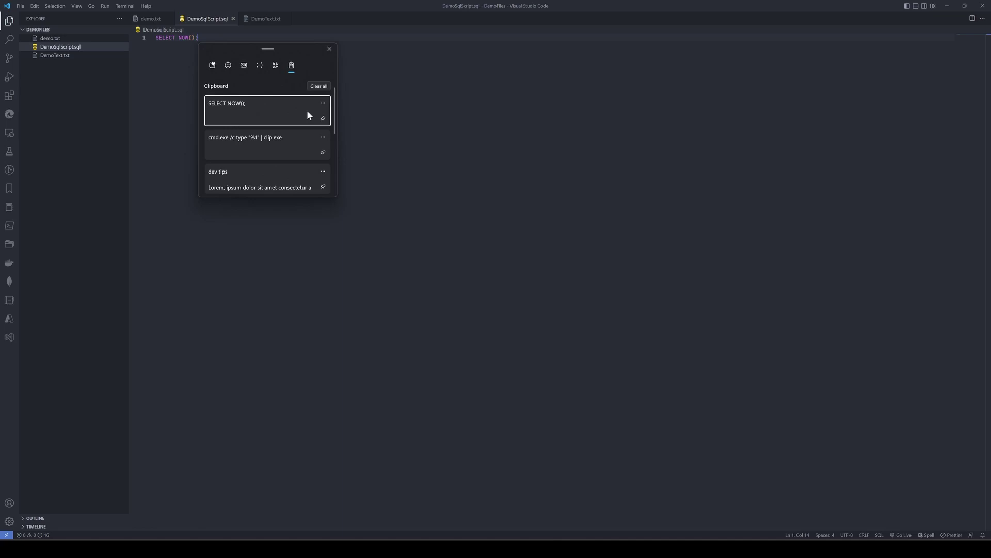
click(154, 164)
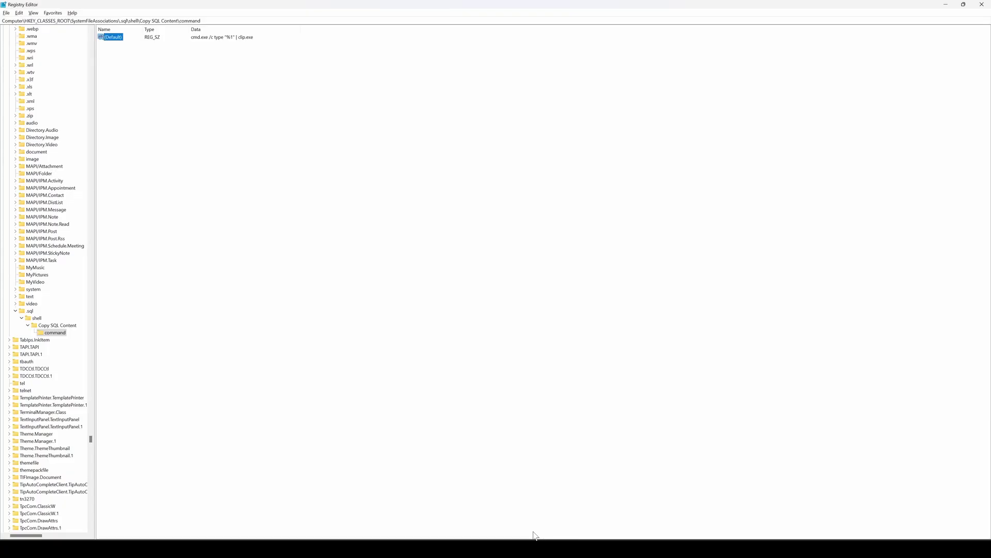
- Scroll to SystemFileAssociations\.txt and select its shell\CopyTextFileContent key
scroll(32, 279, up, 1)
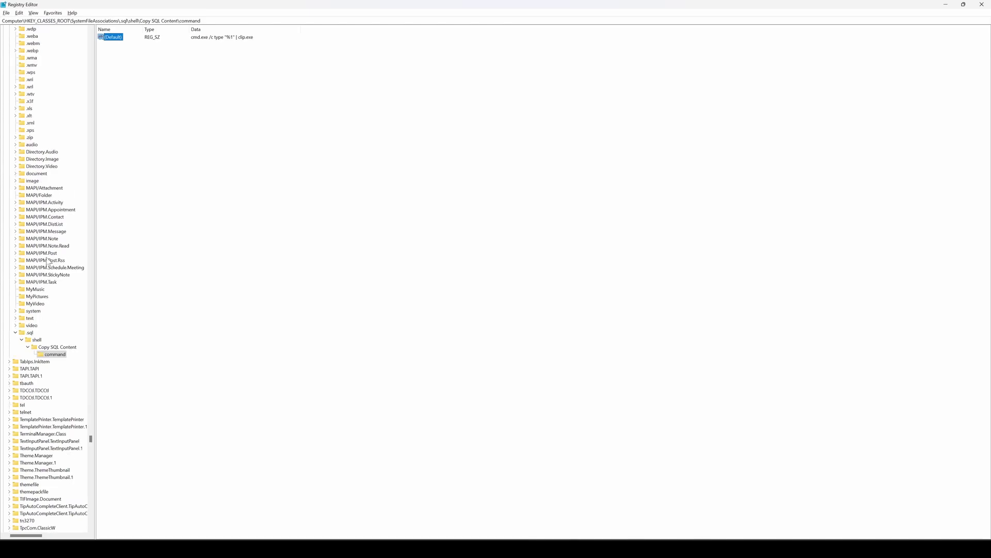
scroll(37, 349, down, 15)
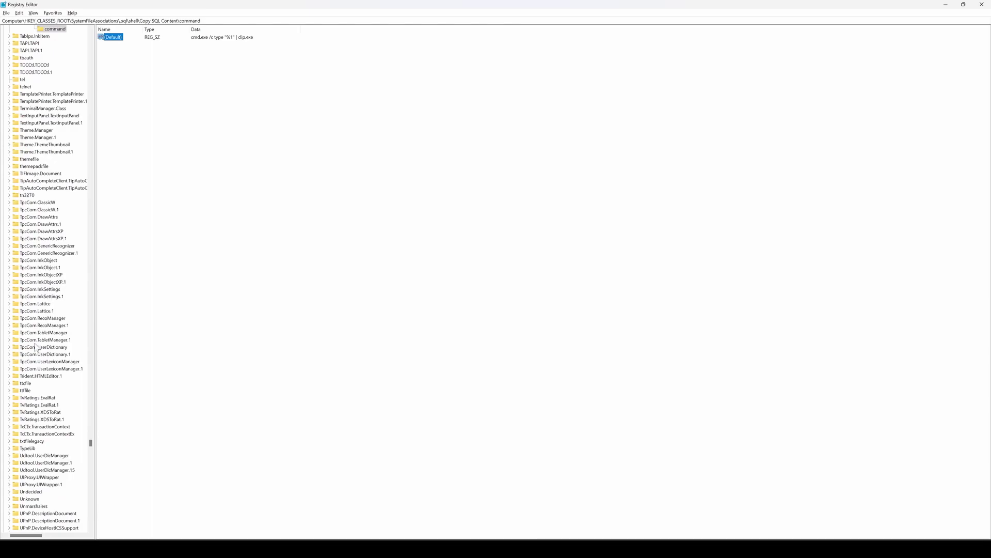
scroll(37, 349, down, 13)
scroll(34, 350, down, 15)
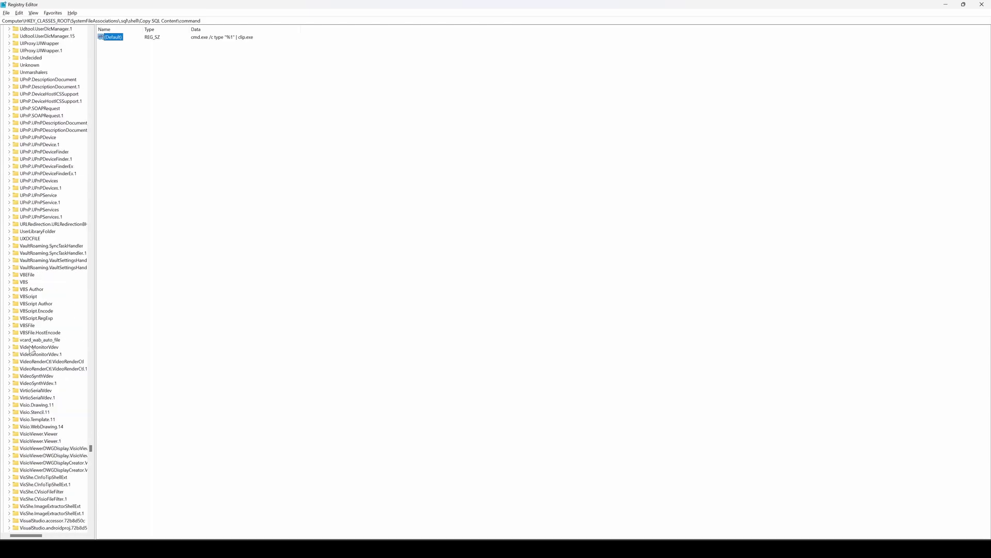
scroll(29, 350, up, 20)
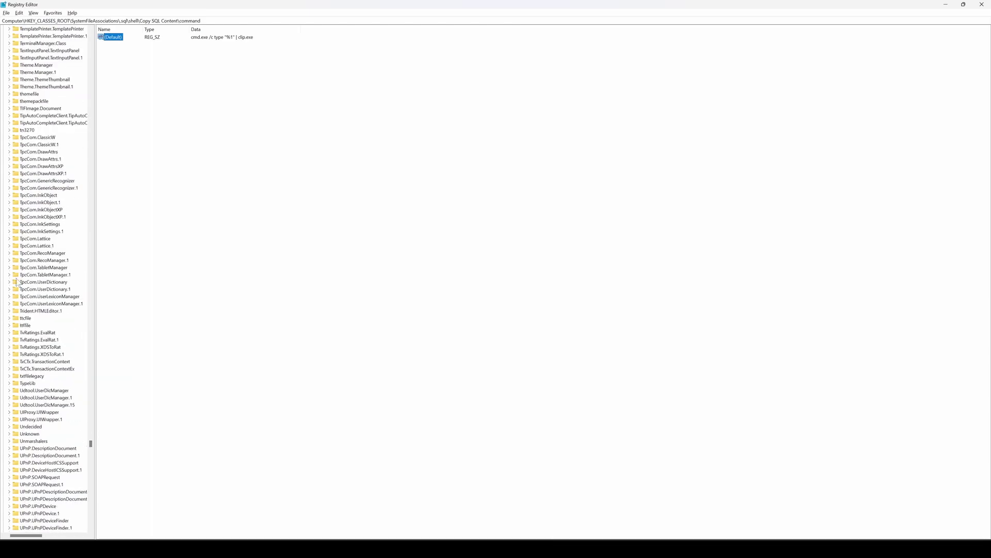
scroll(17, 283, up, 12)
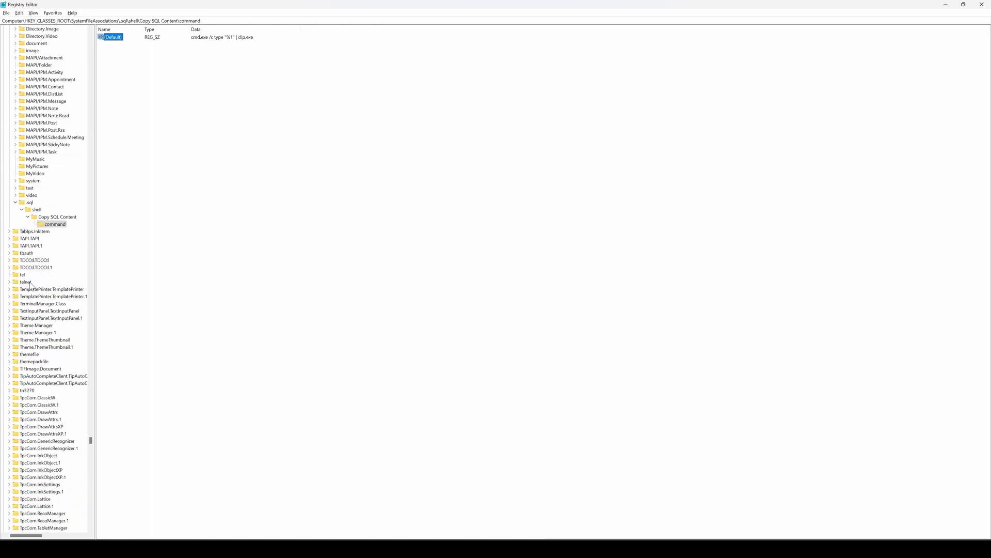
scroll(29, 285, up, 15)
click(29, 166)
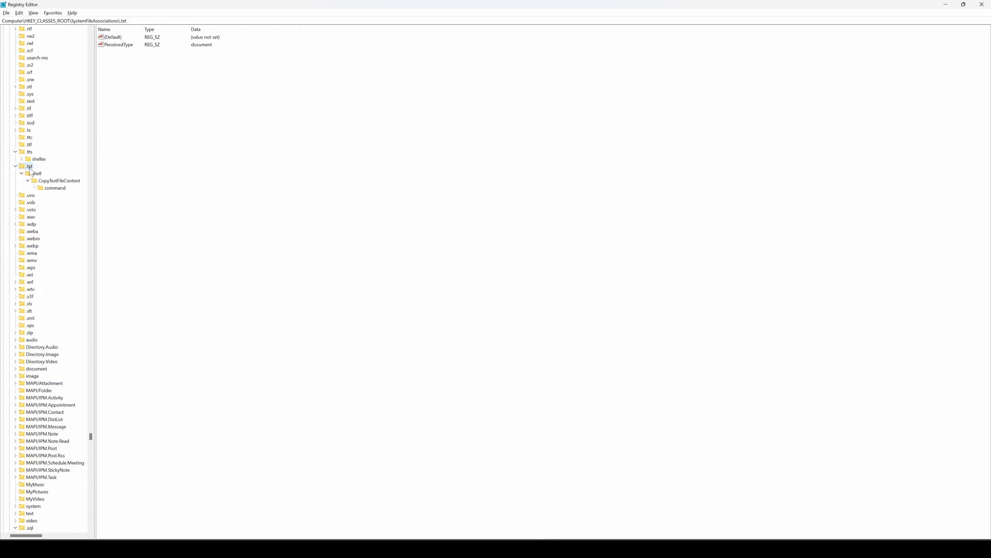
click(58, 182)
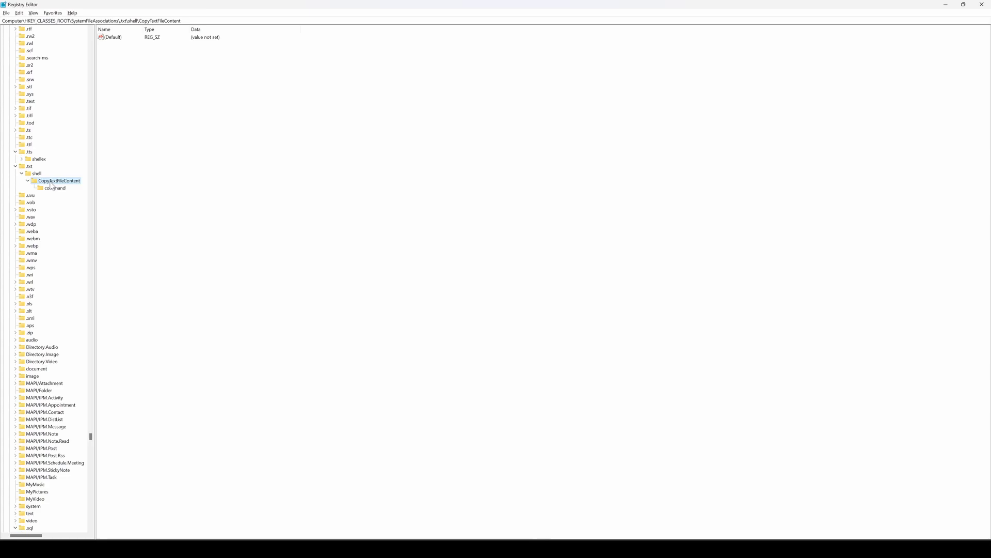
- Rename CopyTextFileContent to 'Copy TextFile Content' and check its command key's default value
double_click(51, 182)
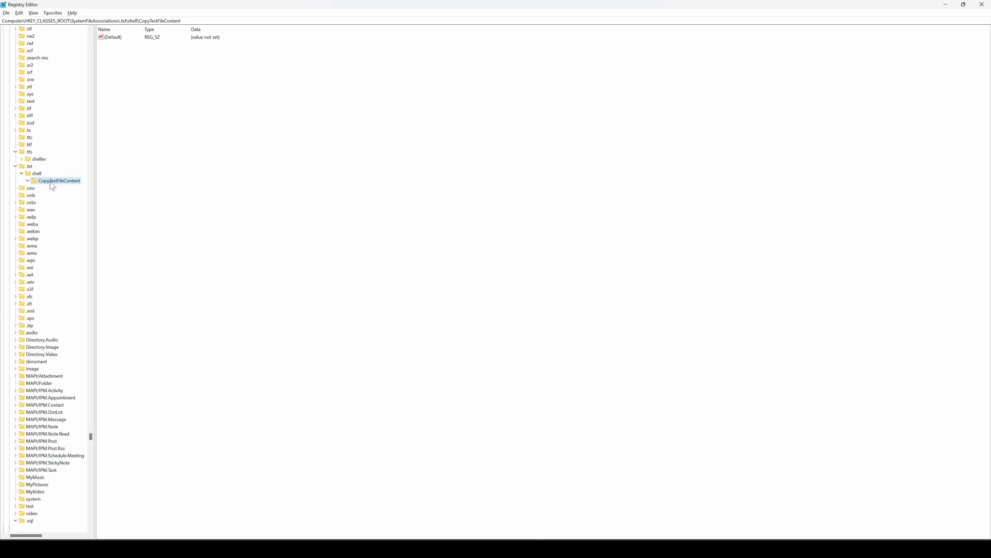
right_click(50, 182)
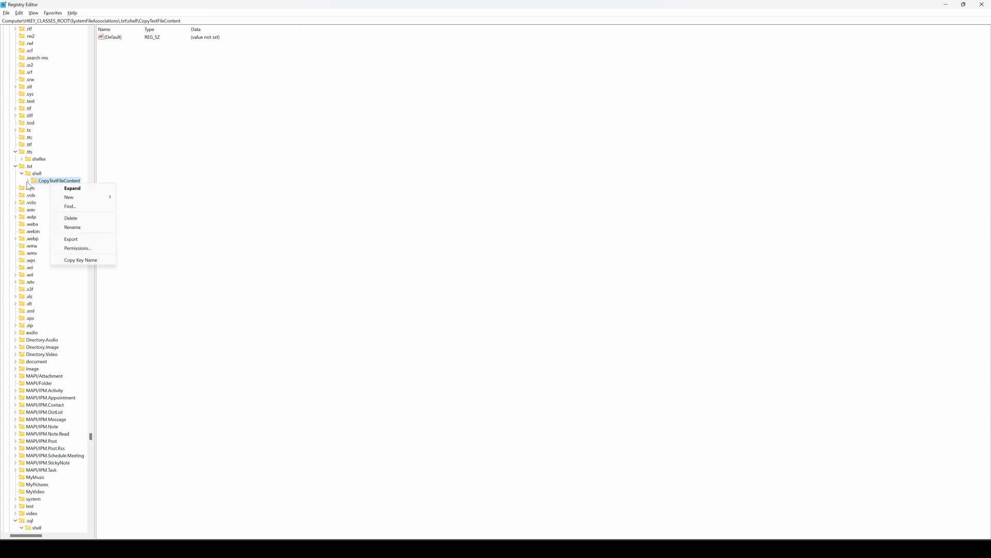
click(29, 181)
right_click(49, 180)
click(82, 222)
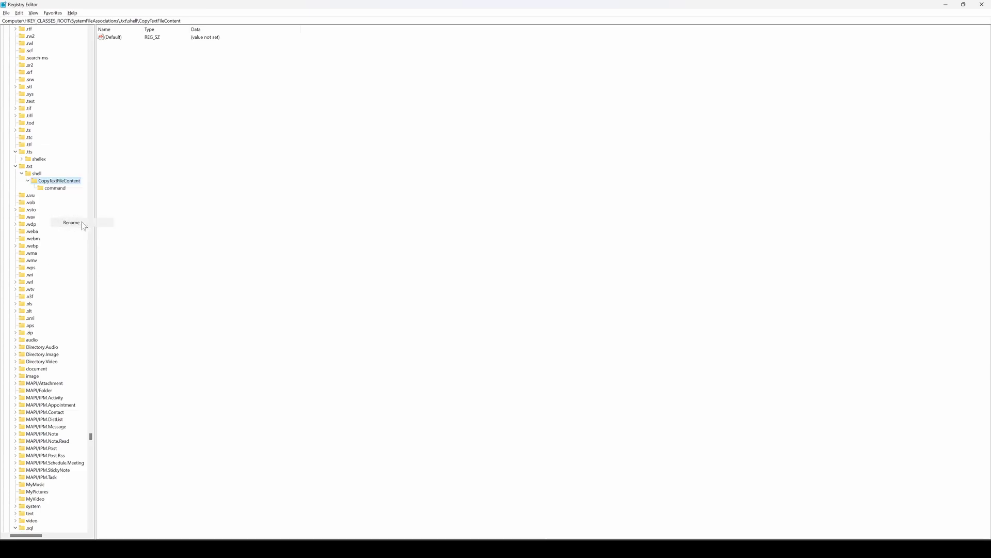
key(End)
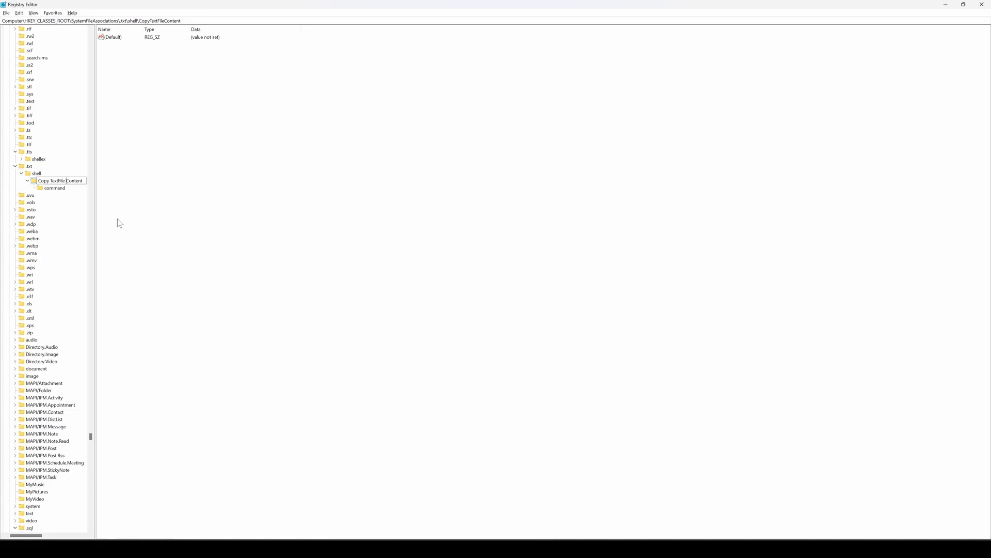
key(Return)
click(55, 189)
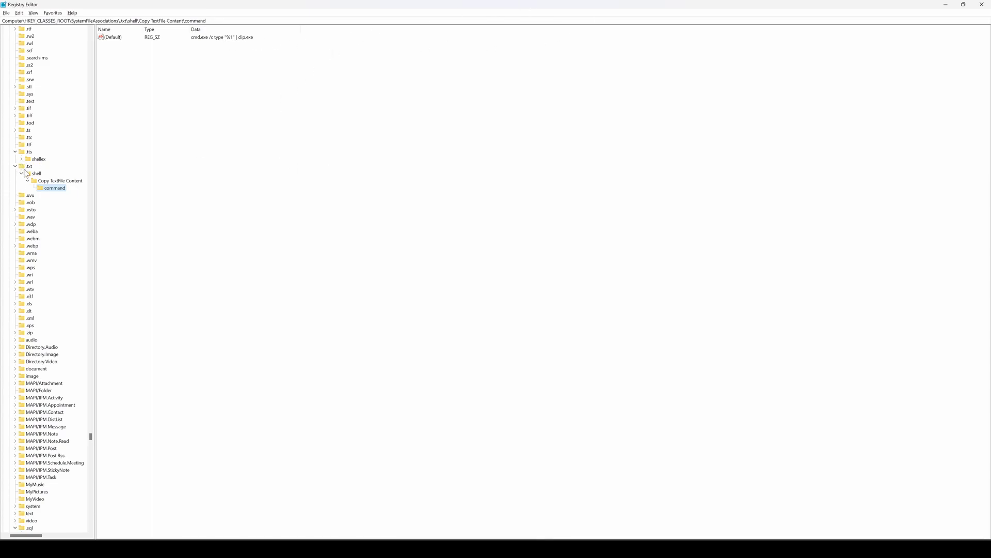
- Minimize Registry Editor and choose Copy TextFile Content from DemoText's full context menu in File Explorer
click(947, 7)
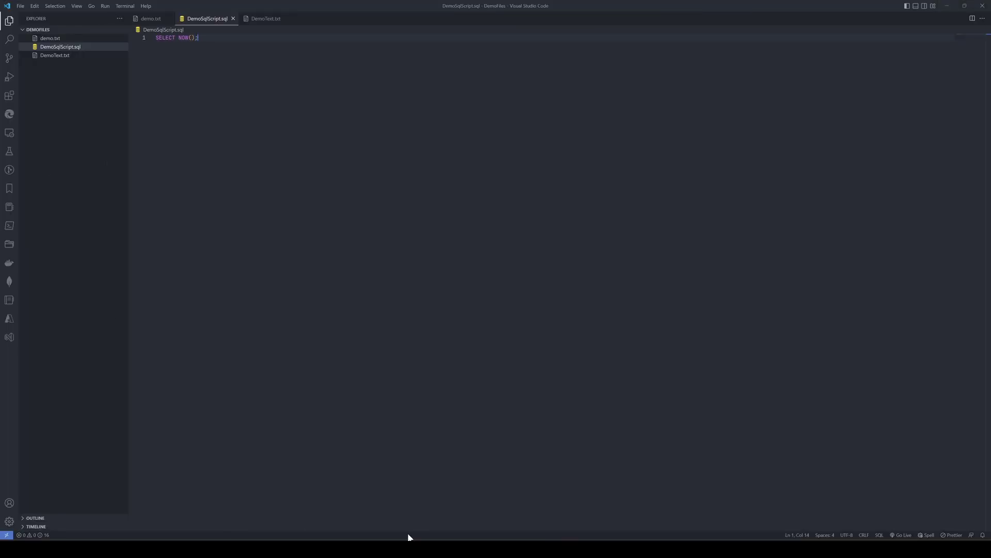
click(410, 547)
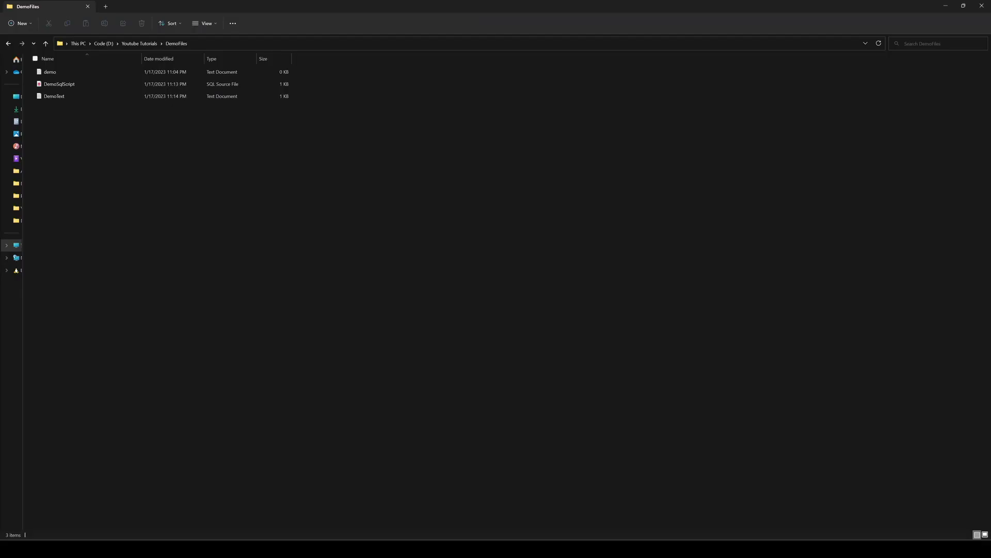
click(57, 99)
right_click(57, 99)
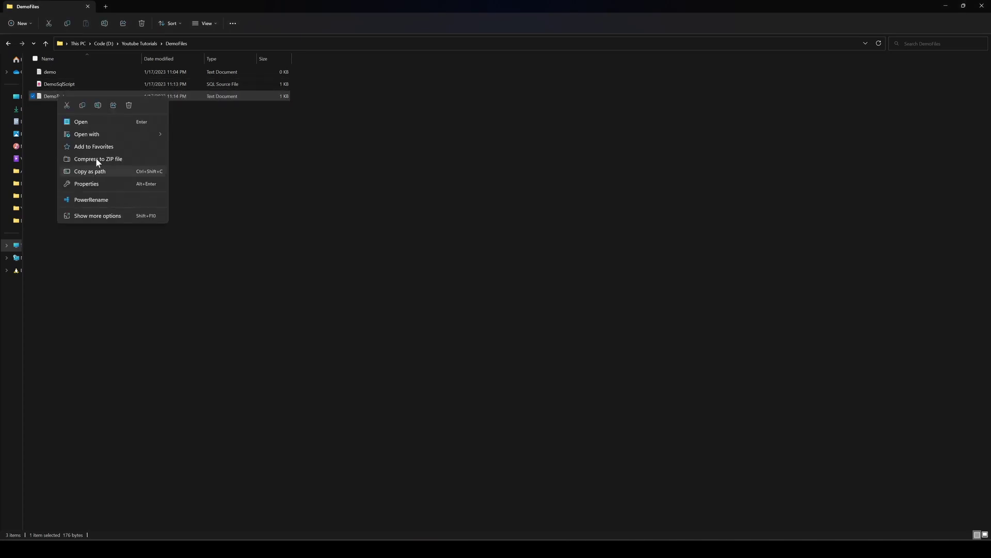
click(121, 217)
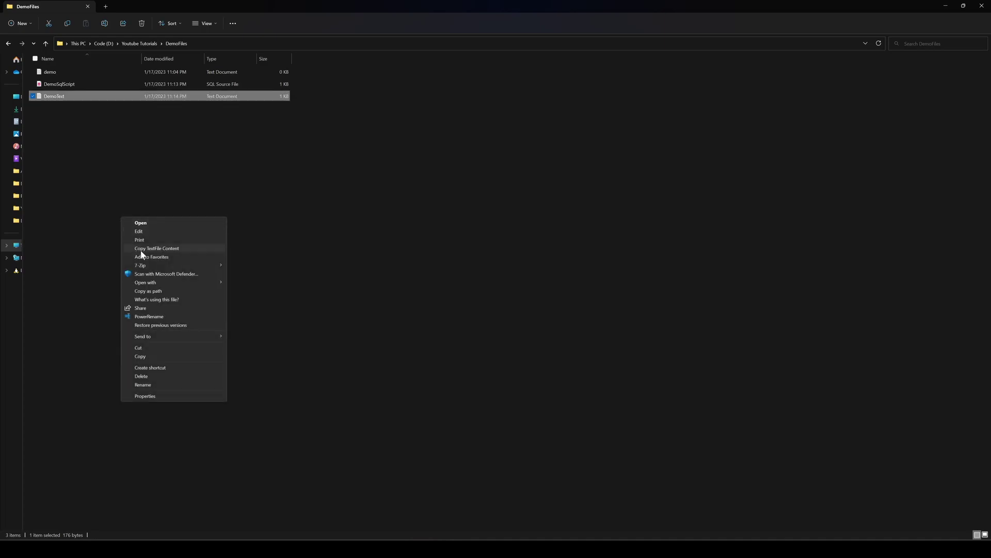
click(159, 248)
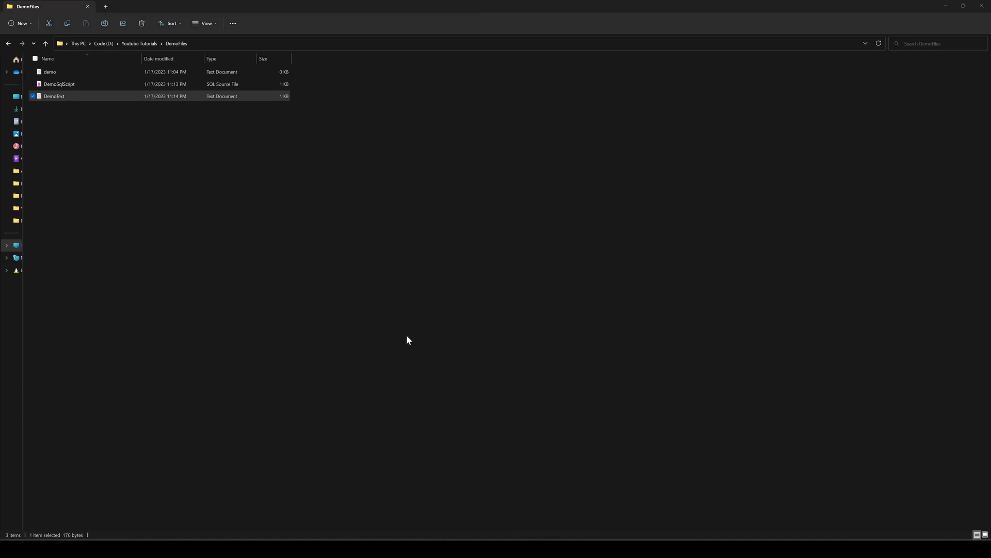
- Paste the copied dev tips text into demo.txt in Visual Studio Code to check it
key(alt+Tab)
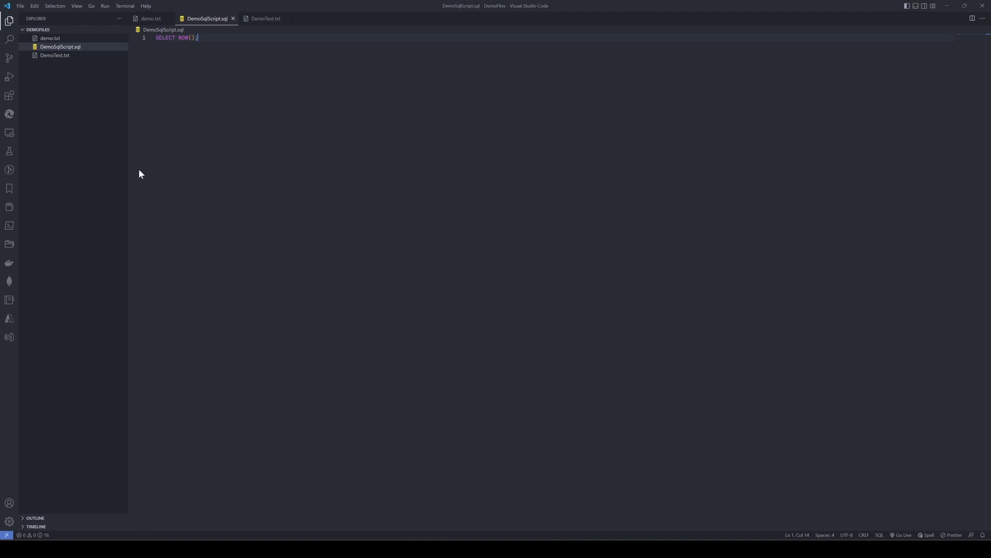
click(69, 40)
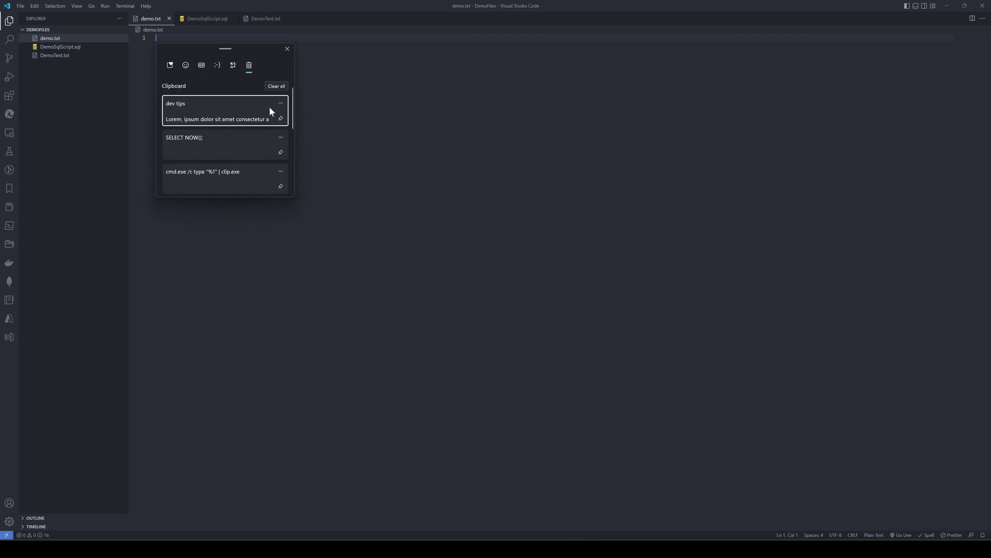
click(229, 111)
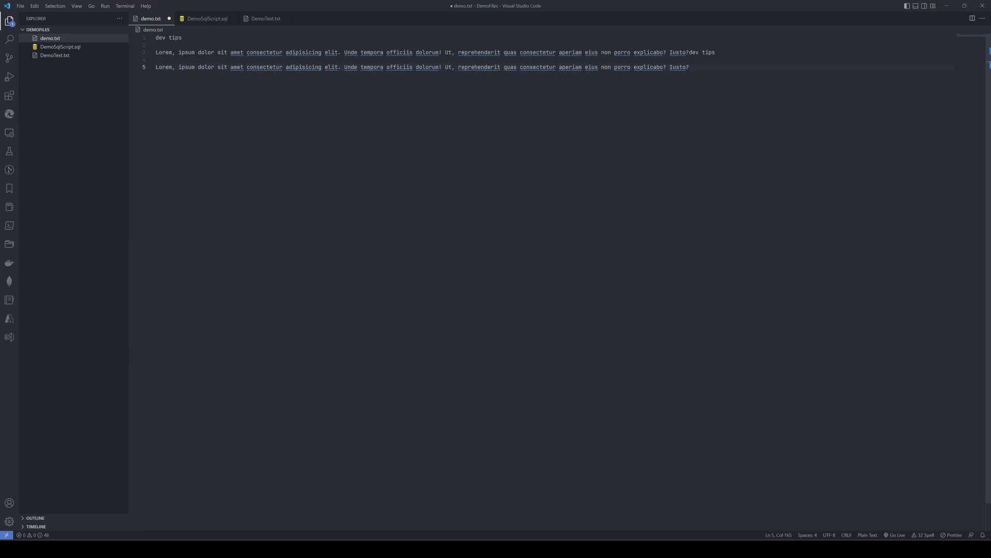
- Clear all the pasted text from demo.txt and return to the DemoFiles folder
key(ctrl+shift+Home)
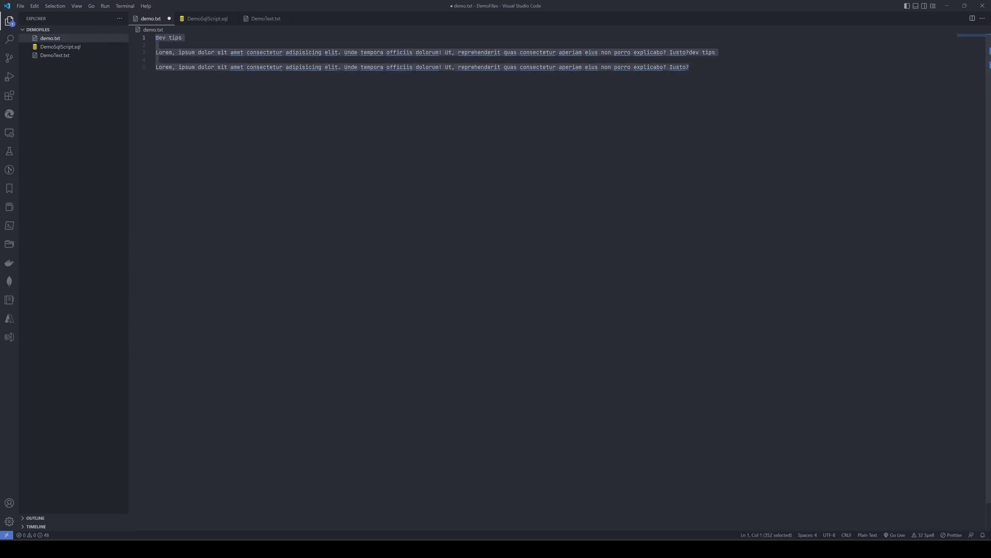
key(BackSpace)
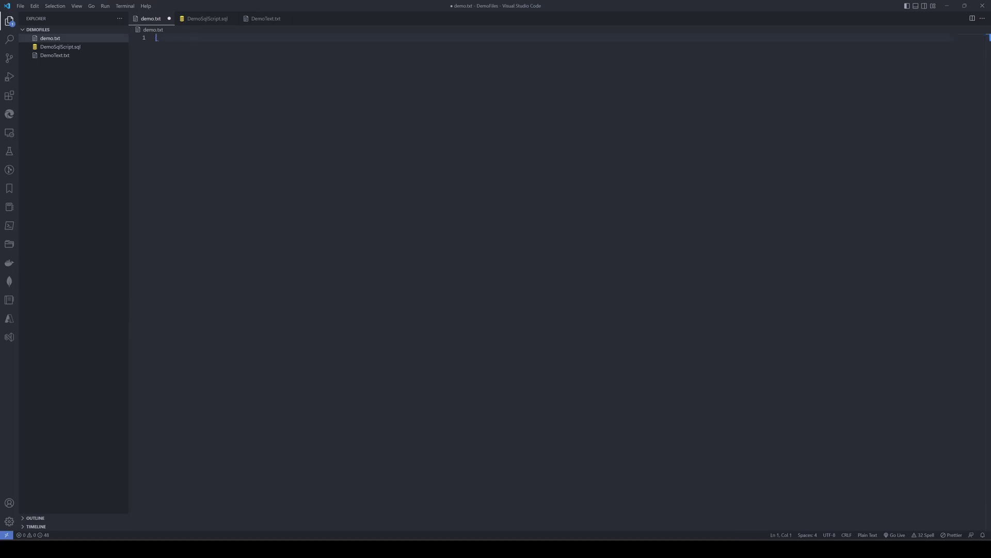
key(alt+Tab)
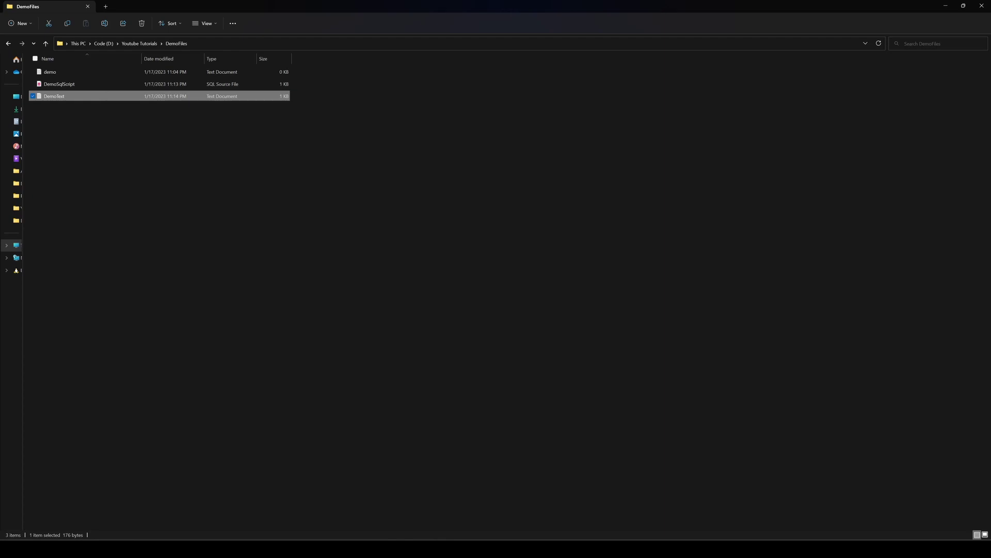
- View DemoText.txt's contents in Visual Studio Code for reference
key(alt+Tab)
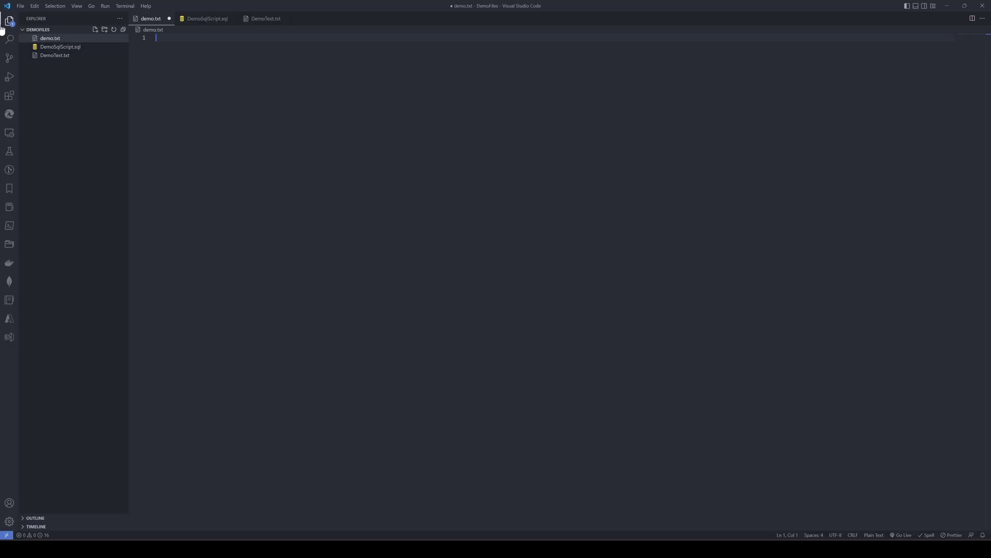
click(80, 55)
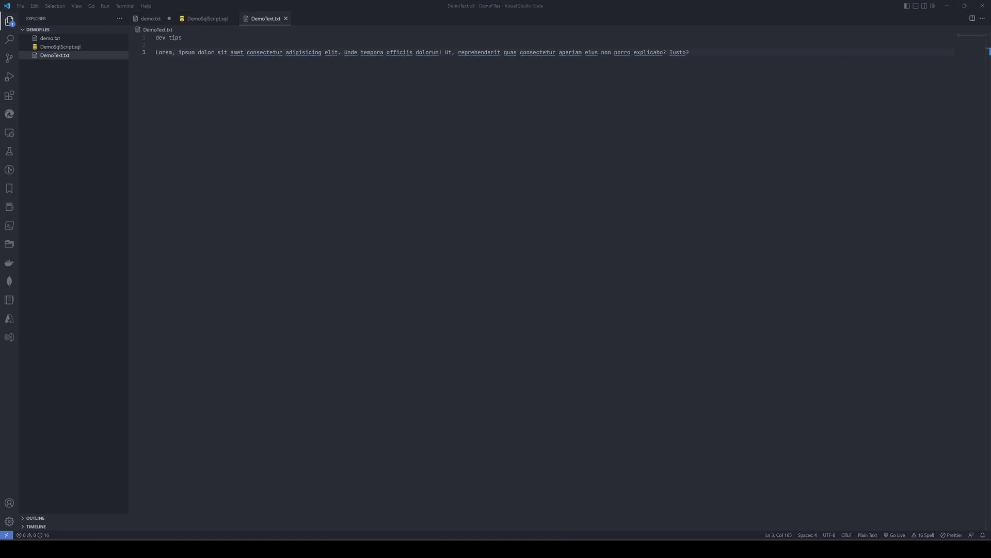
key(alt+Tab)
- Copy DemoText with the Copy TextFile Content entry and paste it into demo.txt
right_click(58, 98)
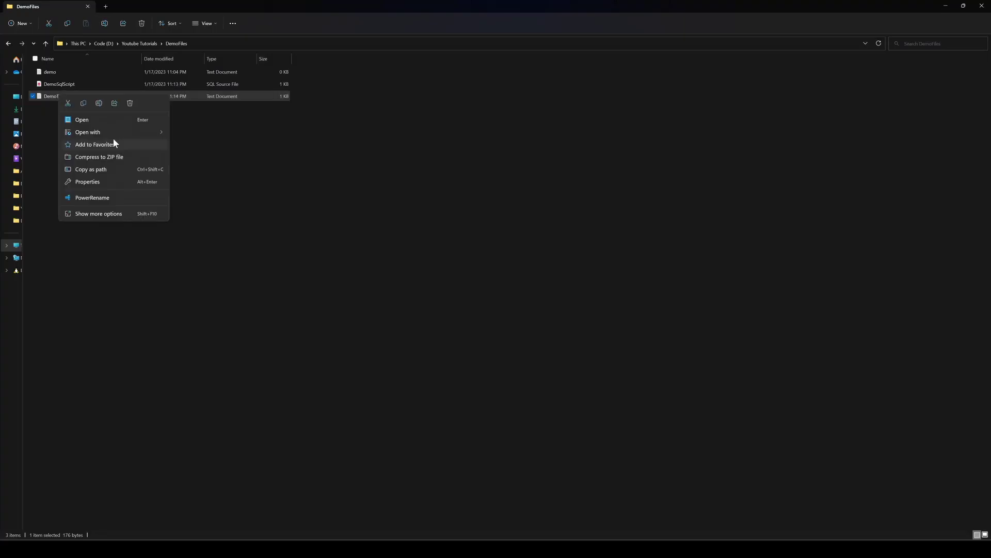
click(118, 215)
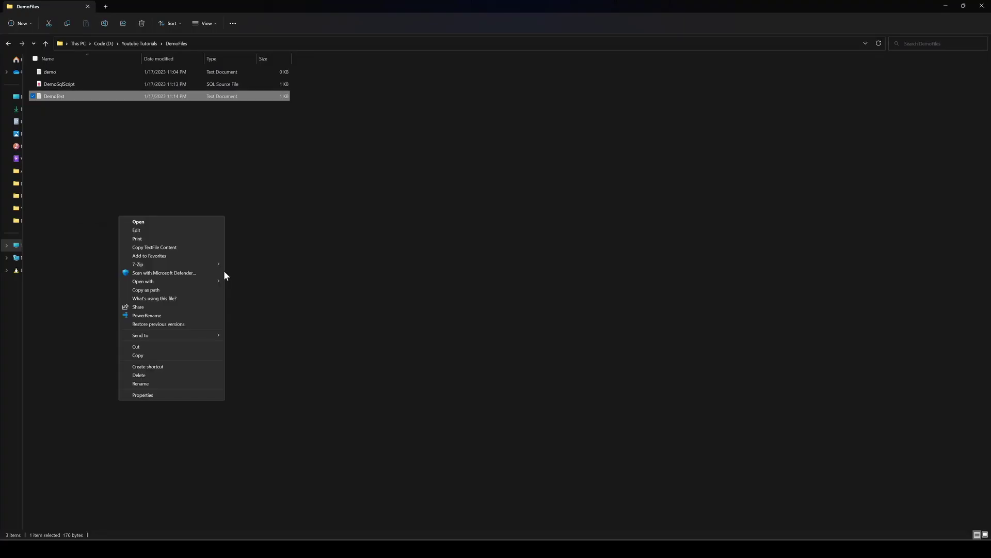
click(148, 248)
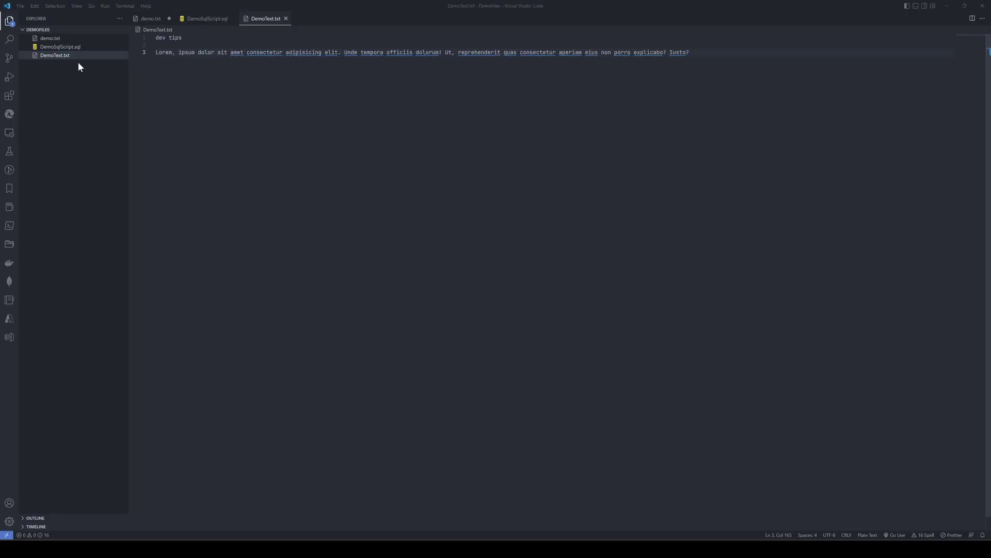
click(50, 38)
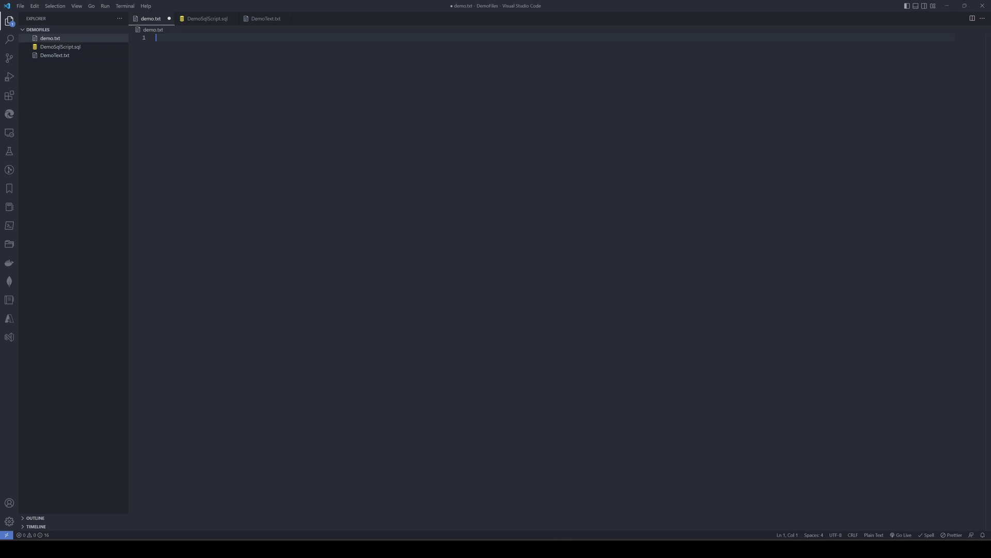
key(ctrl+v)
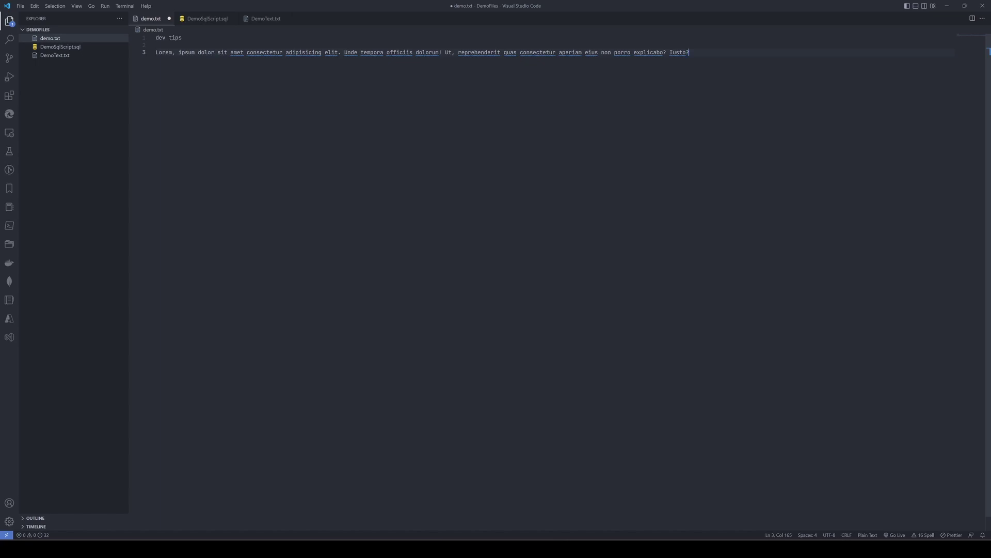
click(949, 14)
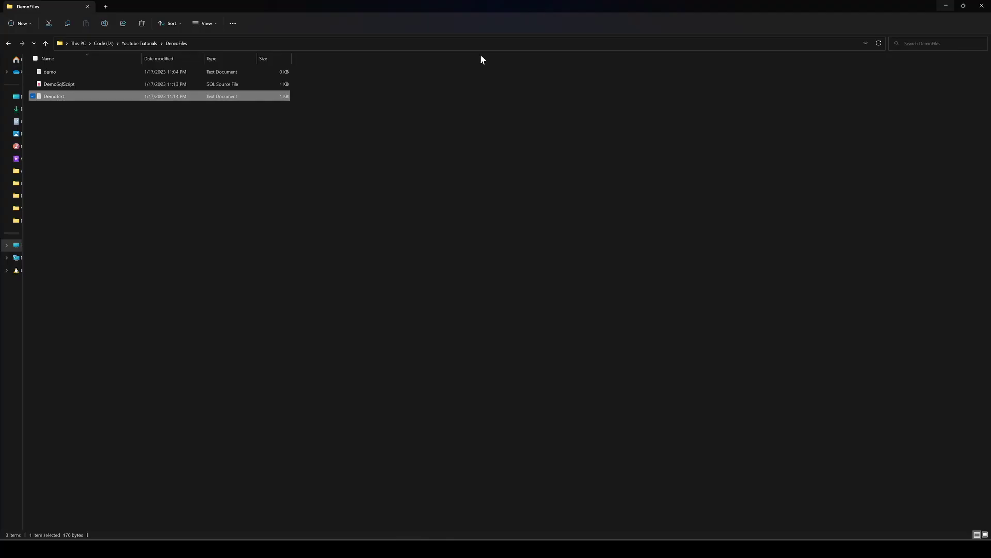
right_click(71, 99)
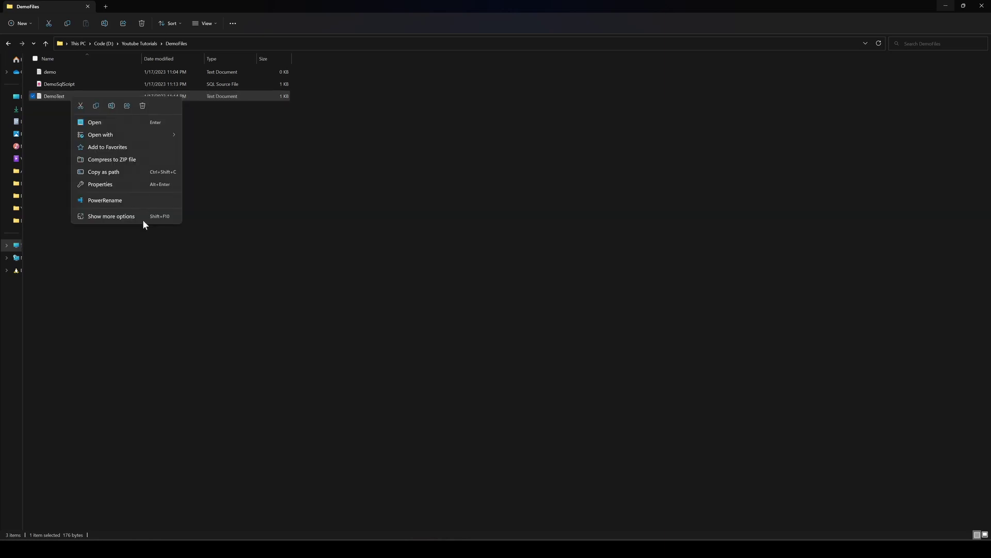
click(143, 220)
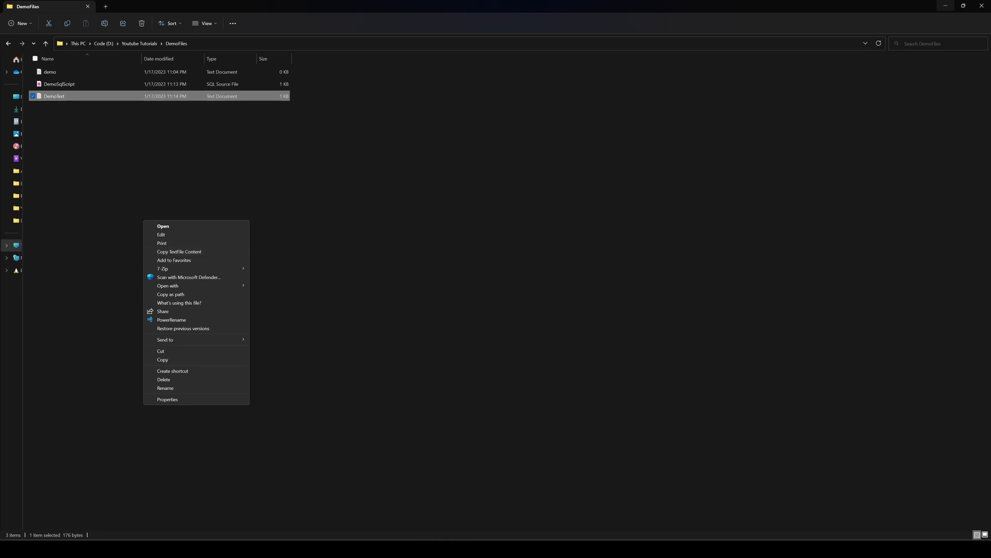
key(Escape)
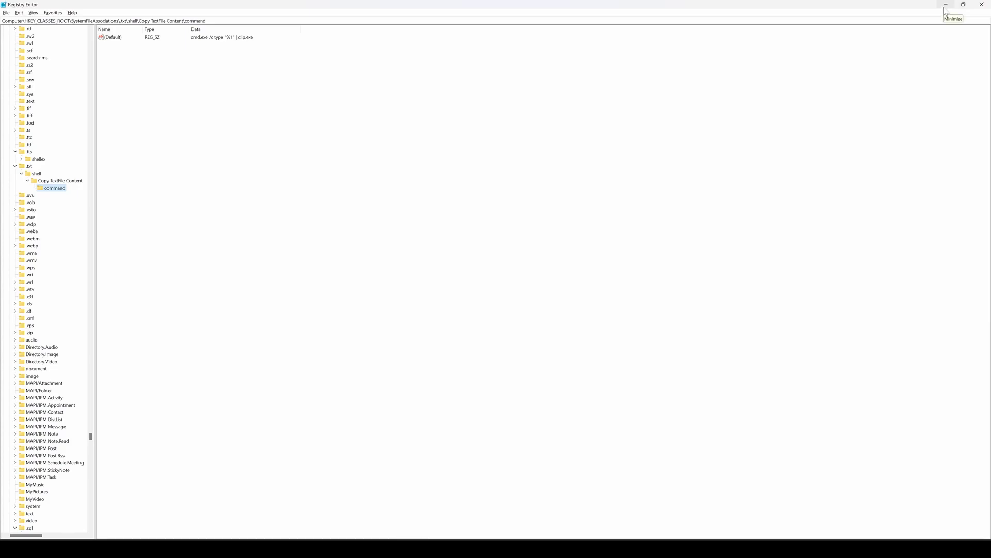
click(945, 5)
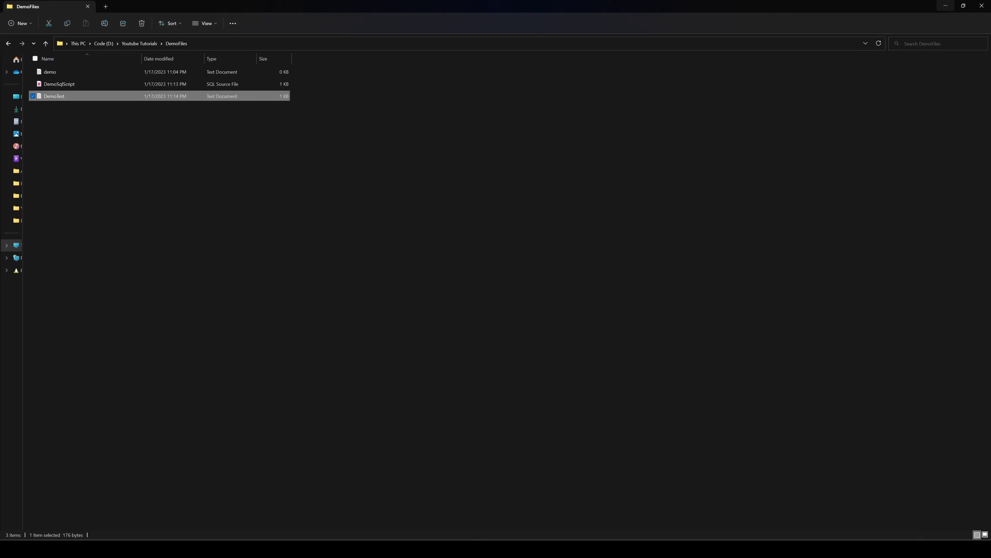